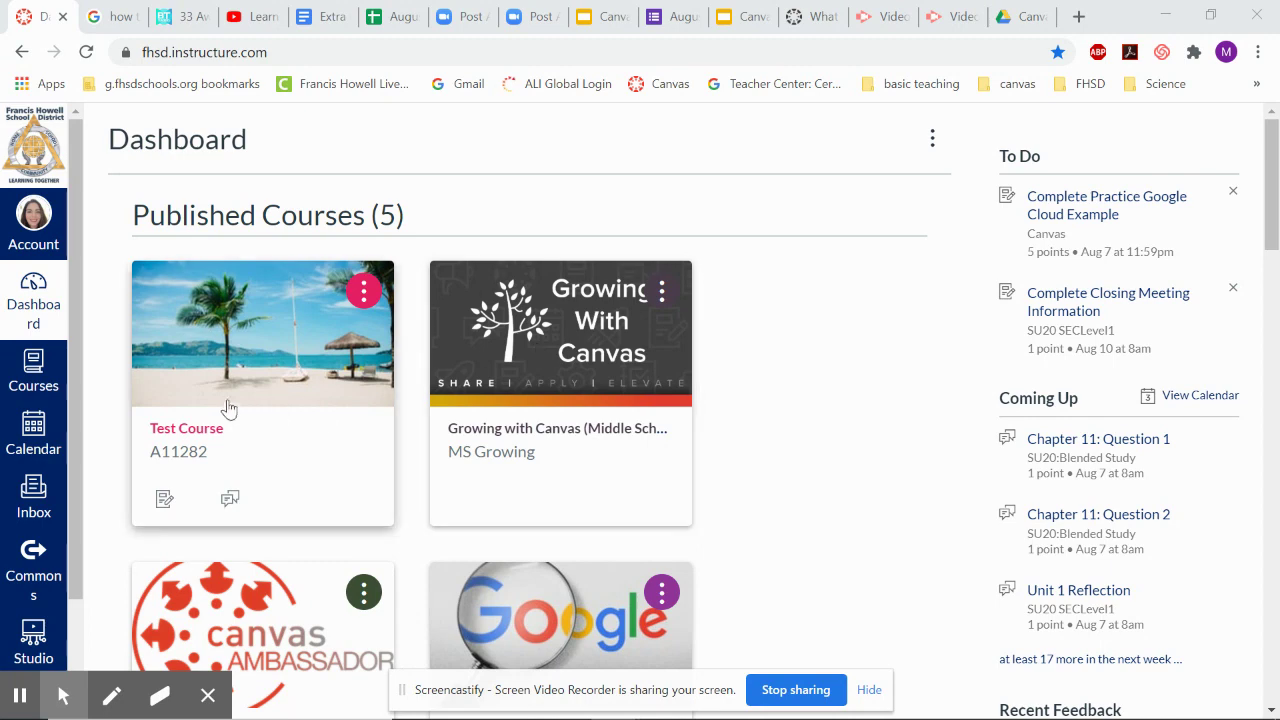
- Open the Test Course, check its list of pages and go to its modules
{"action": "left_click", "coordinate": [218, 428]}
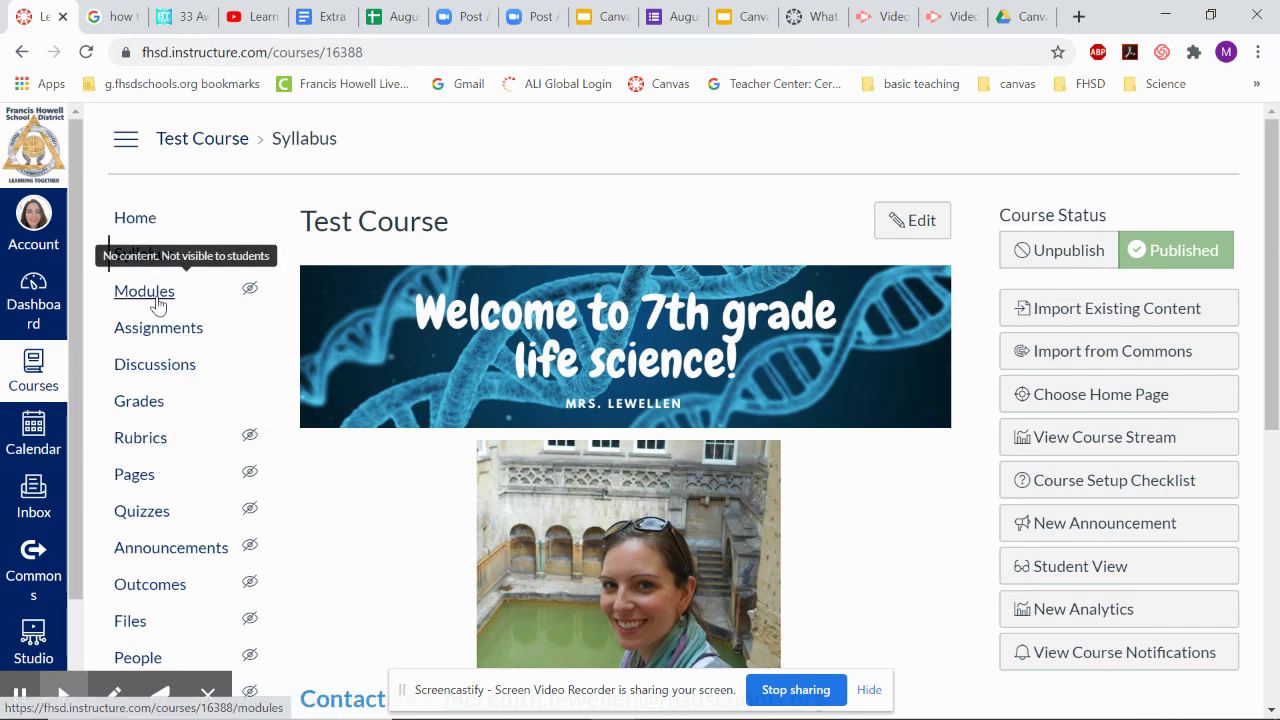
{"action": "left_click", "coordinate": [147, 475]}
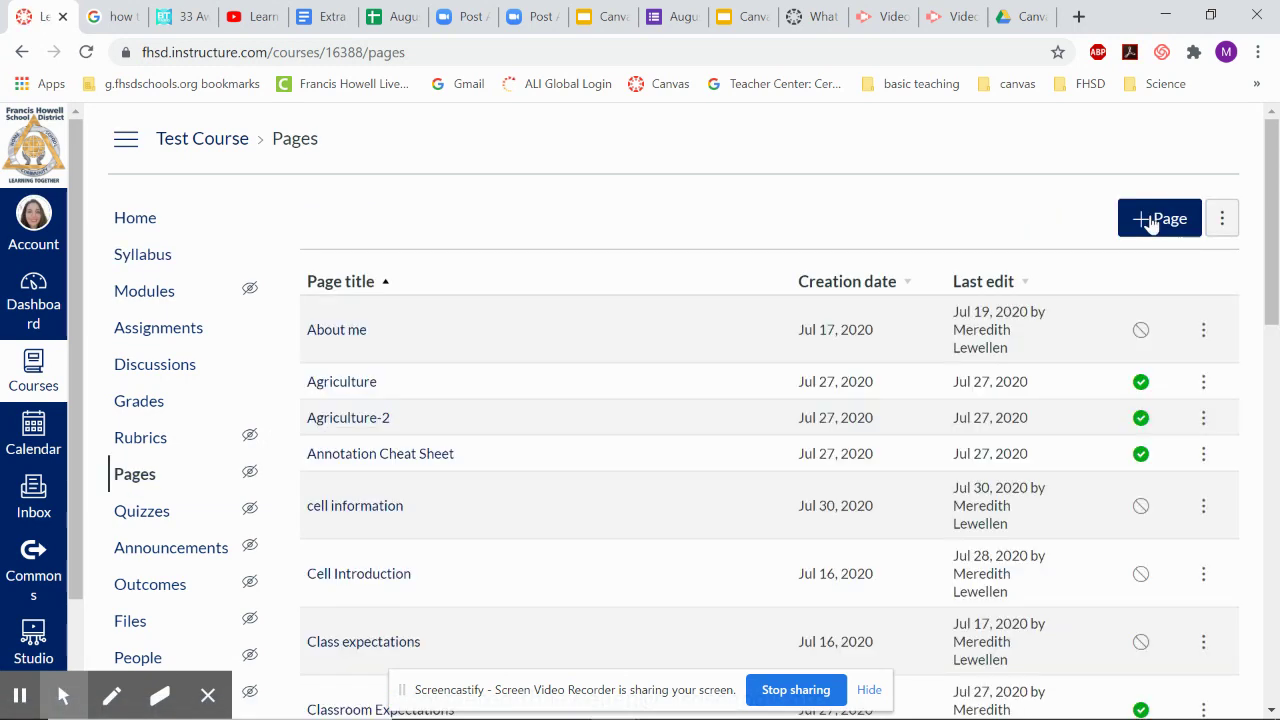
{"action": "left_click", "coordinate": [146, 302]}
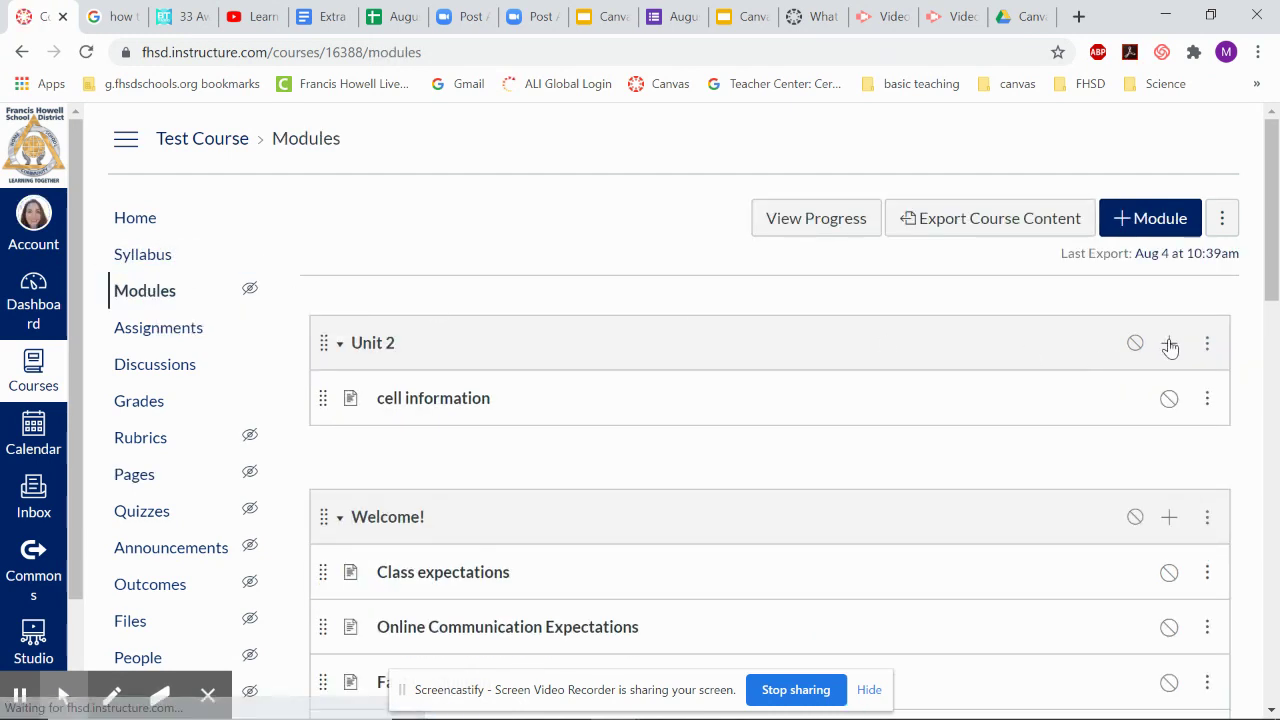
- Add a new page named "practice for video" to the Unit 2 module
{"action": "left_click", "coordinate": [1169, 344]}
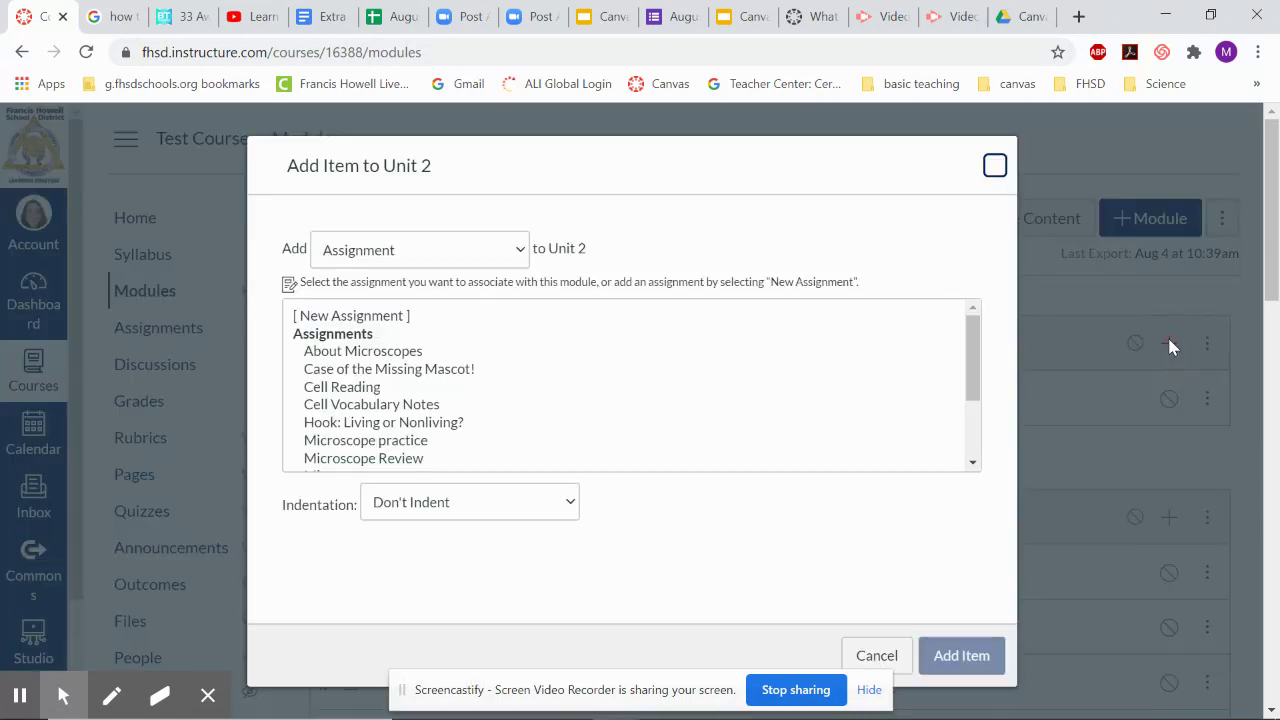
{"action": "left_click", "coordinate": [480, 256]}
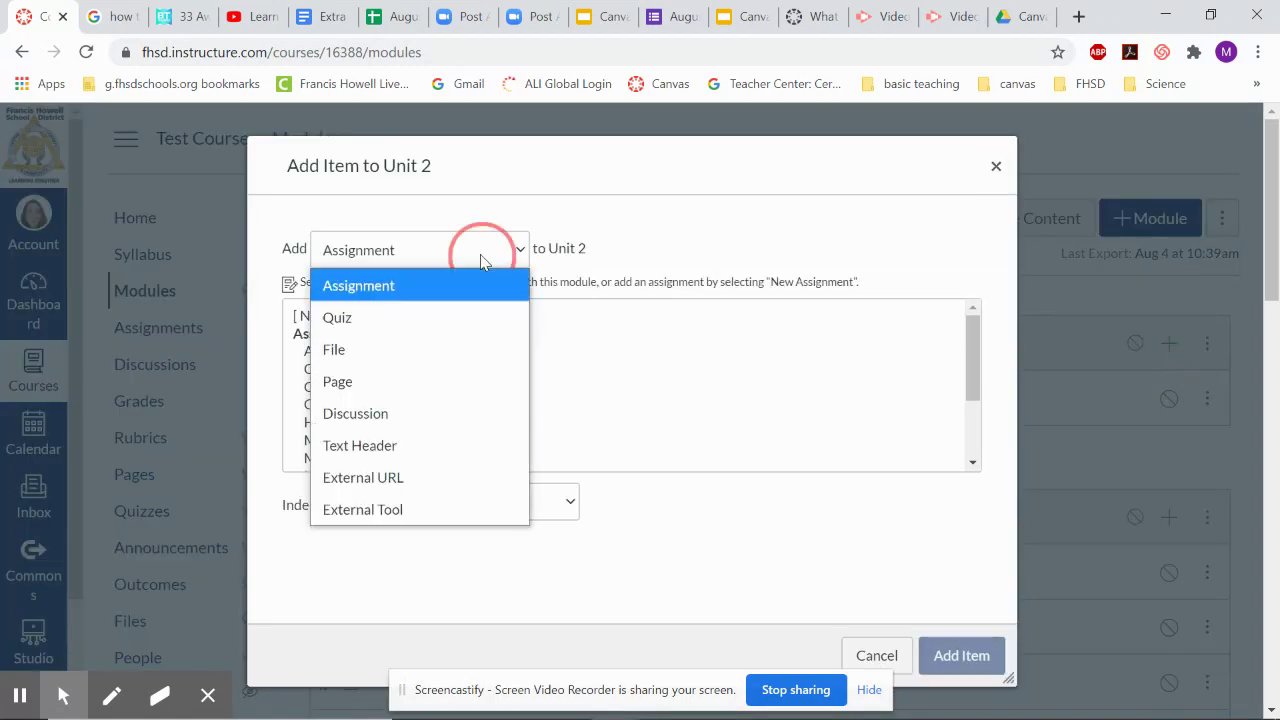
{"action": "left_click", "coordinate": [430, 381]}
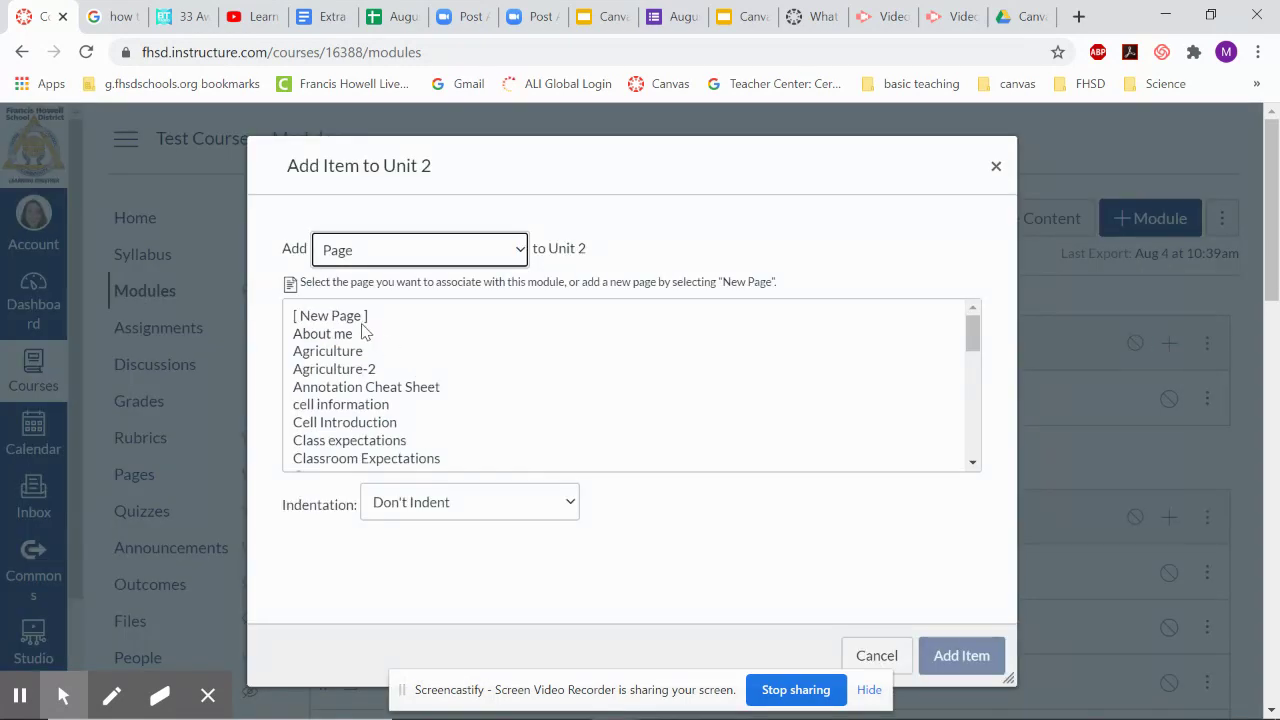
{"action": "left_click", "coordinate": [362, 318]}
{"action": "left_click", "coordinate": [499, 500]}
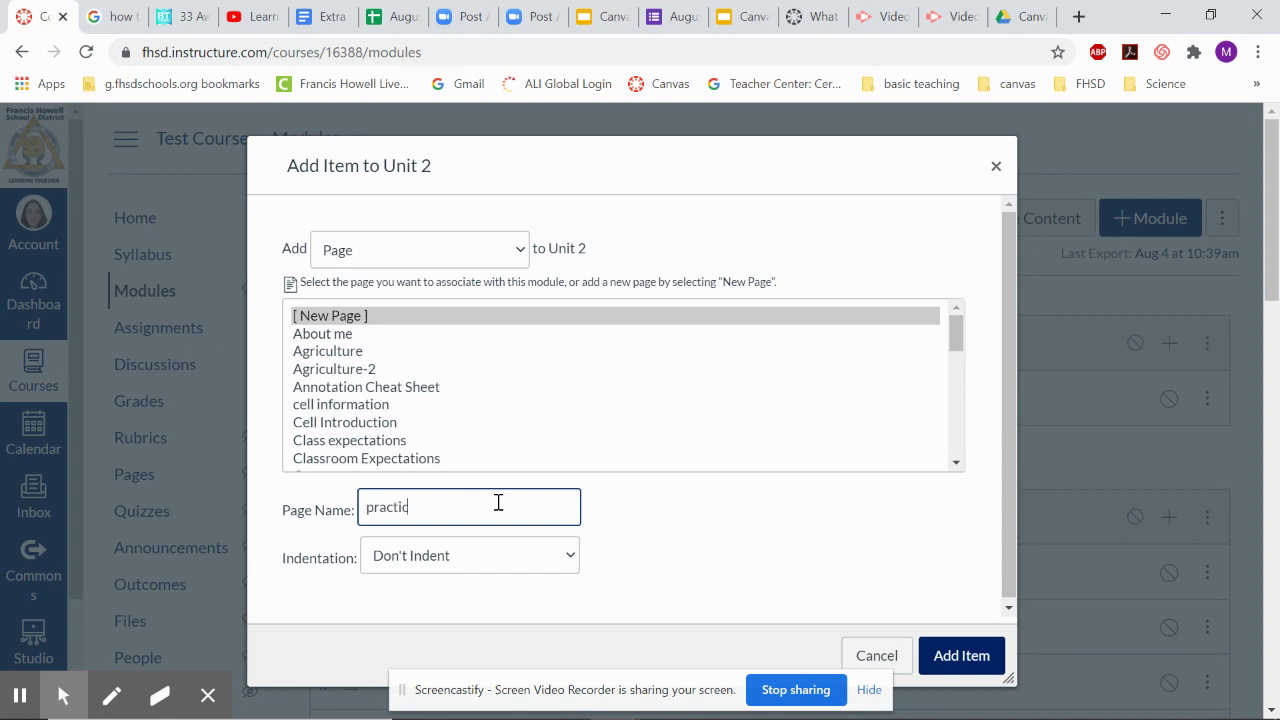
{"action": "type", "text": "practice for video"}
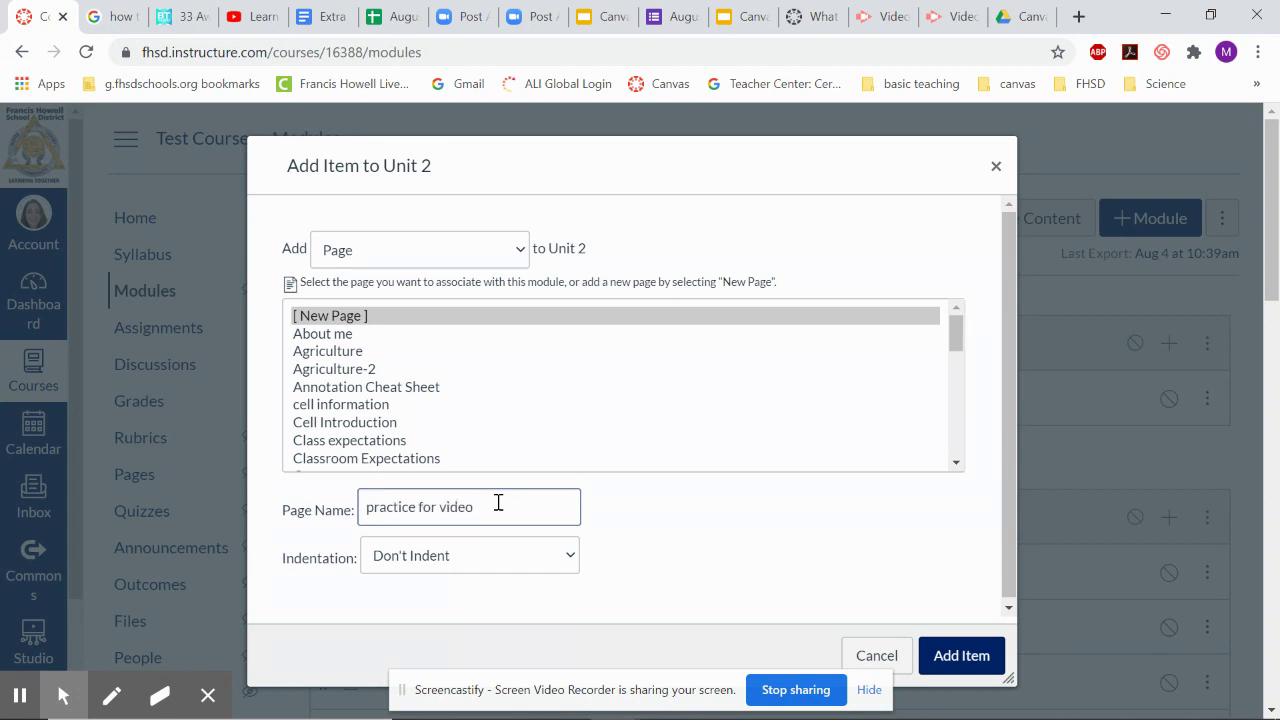
{"action": "key", "text": "Return"}
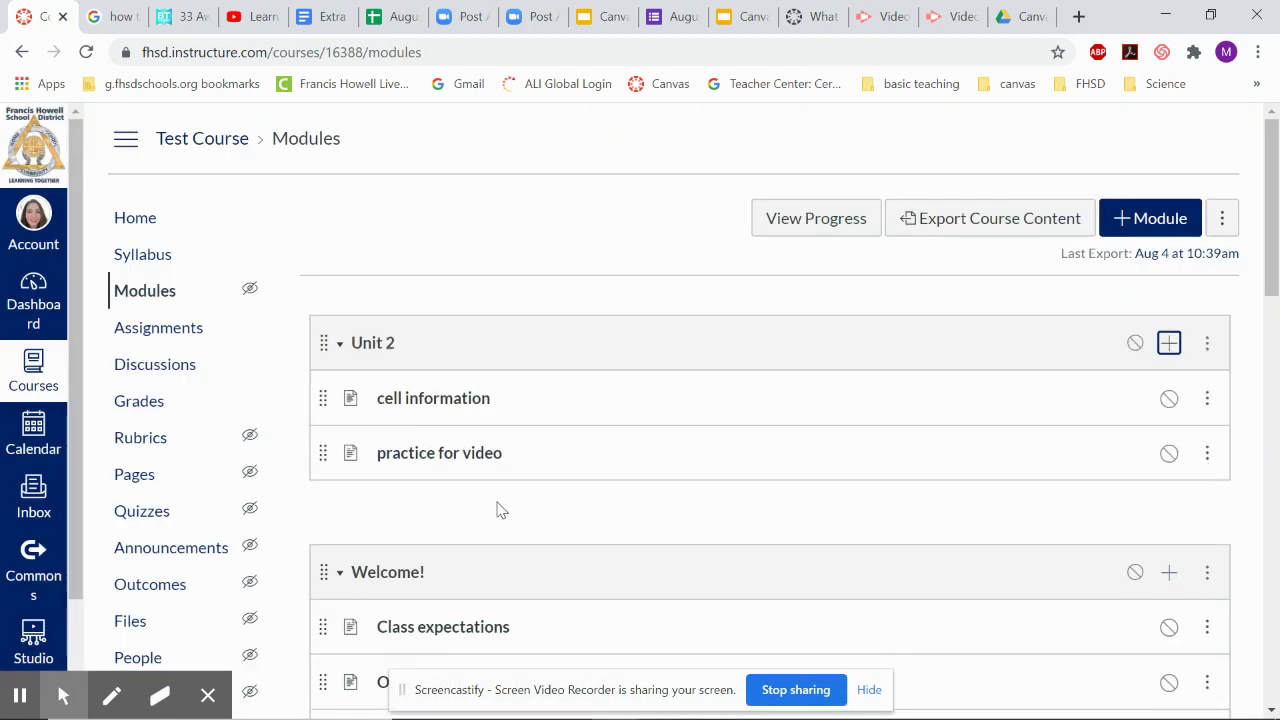
- Edit the "practice for video" page, enlarging its content box and entering "Hi! Welcome to pages! This is not interactive."
{"action": "left_click", "coordinate": [465, 459]}
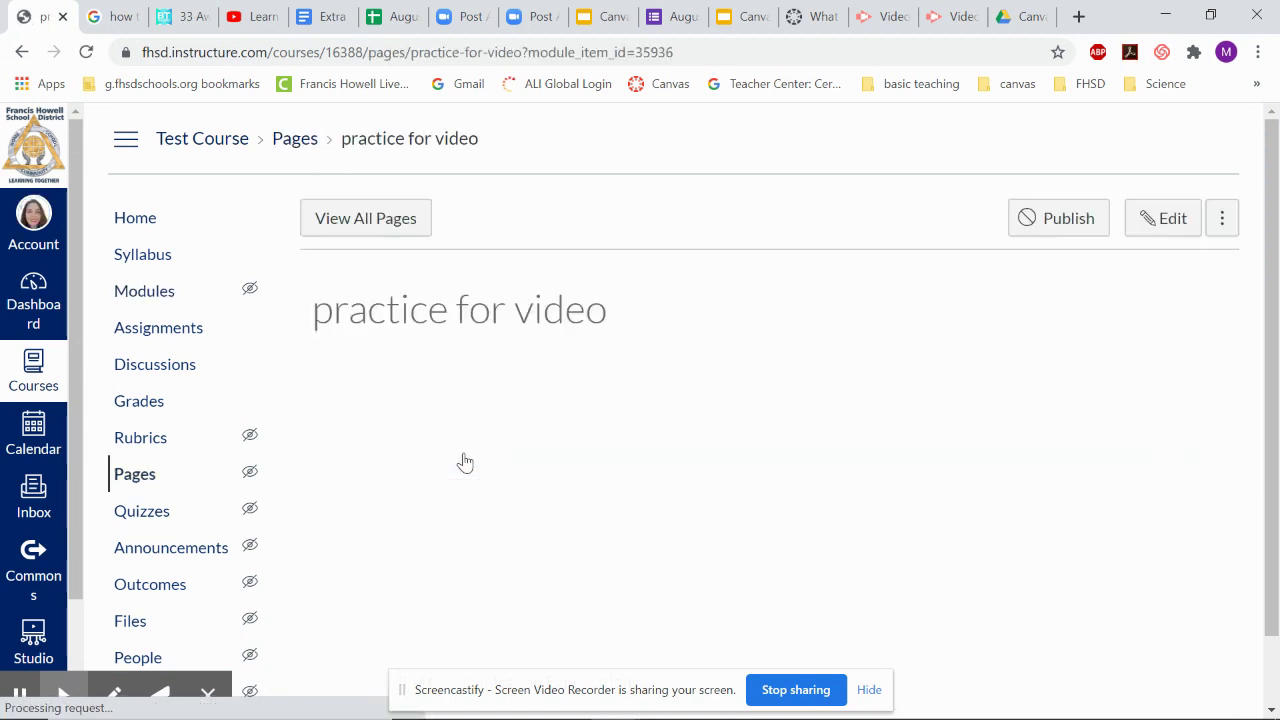
{"action": "left_click", "coordinate": [1165, 220]}
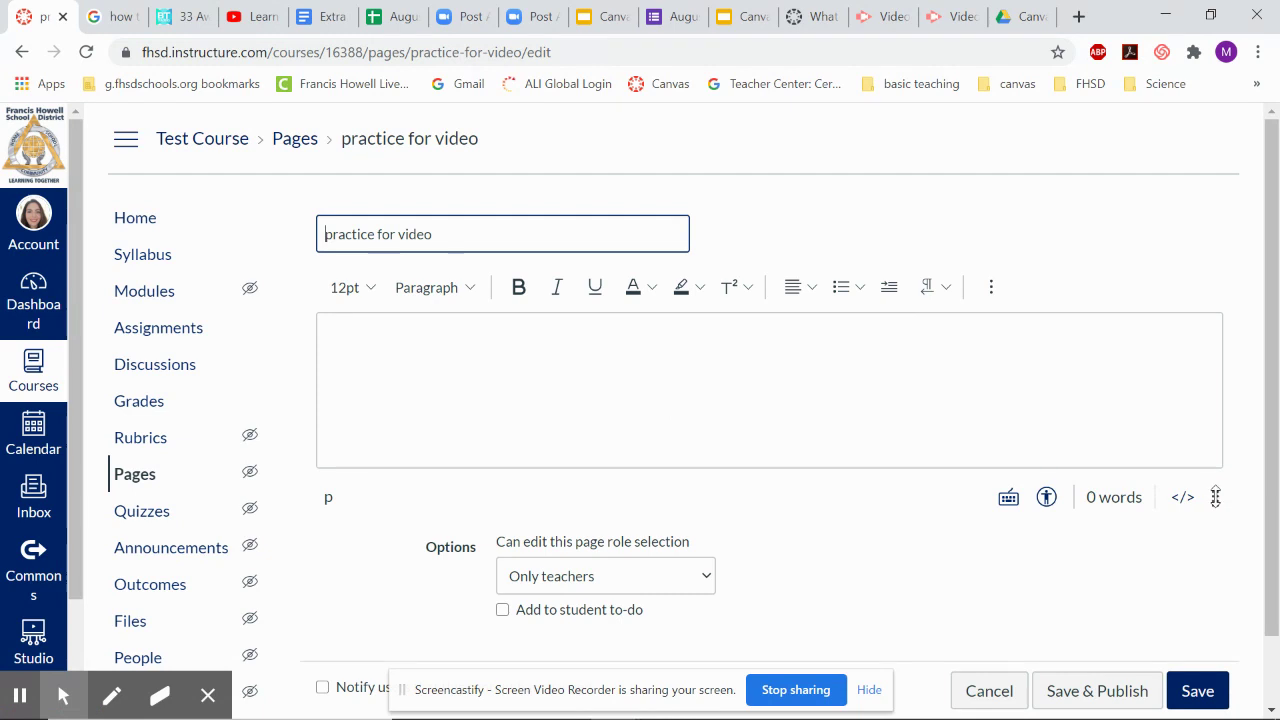
{"action": "left_click_drag", "start_coordinate": [1211, 497], "coordinate": [1171, 709]}
{"action": "scroll", "coordinate": [1176, 298], "scroll_direction": "up", "scroll_amount": 2}
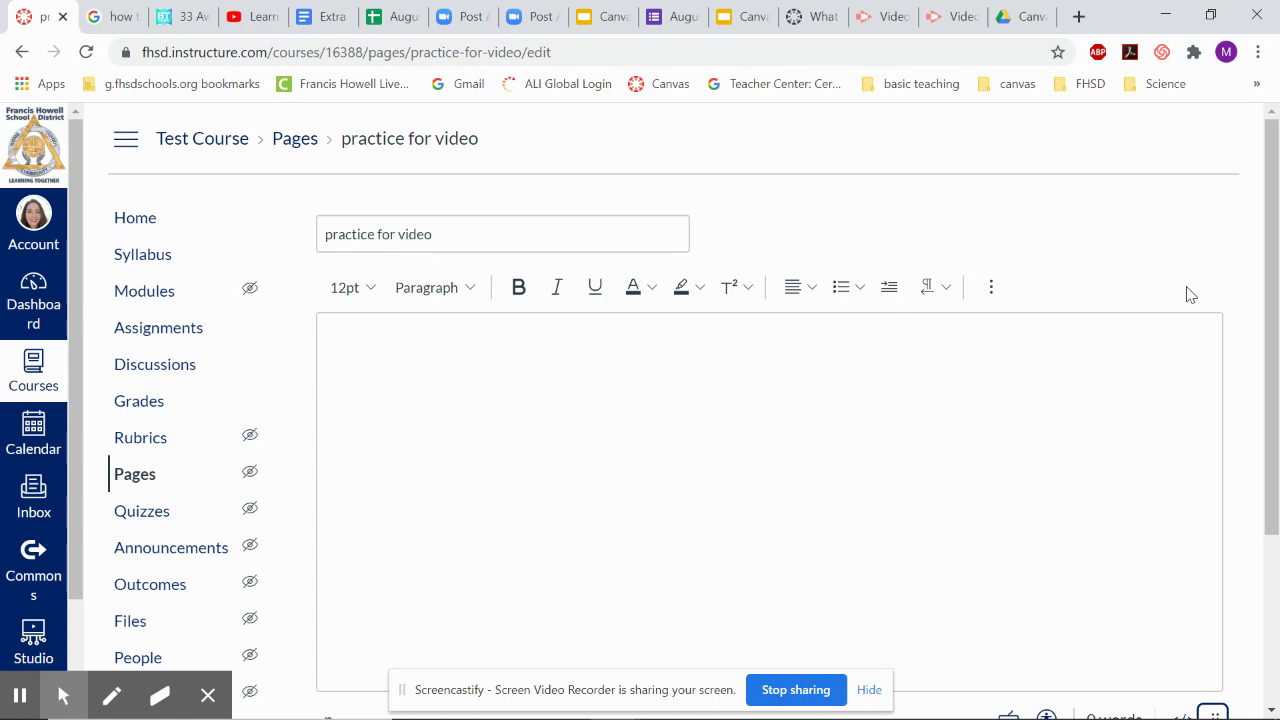
{"action": "left_click", "coordinate": [964, 363]}
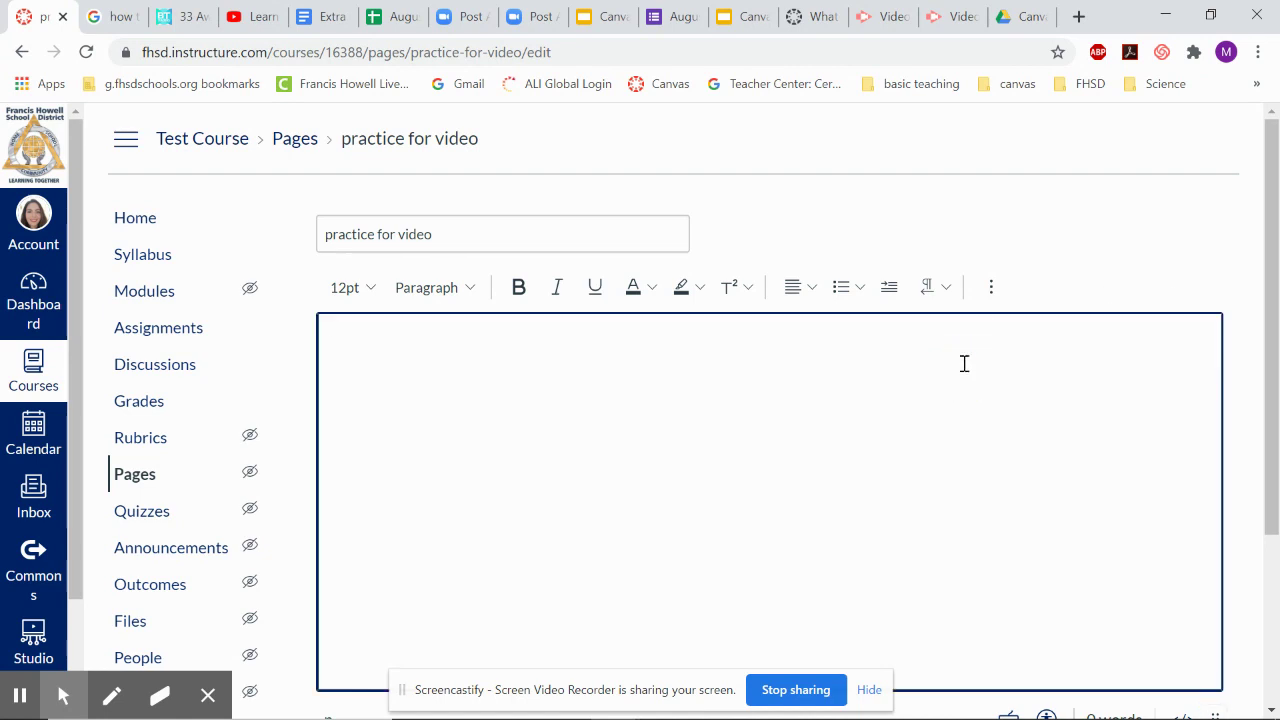
{"action": "type", "text": "Hi! Welcome to pages! This is not interactive."}
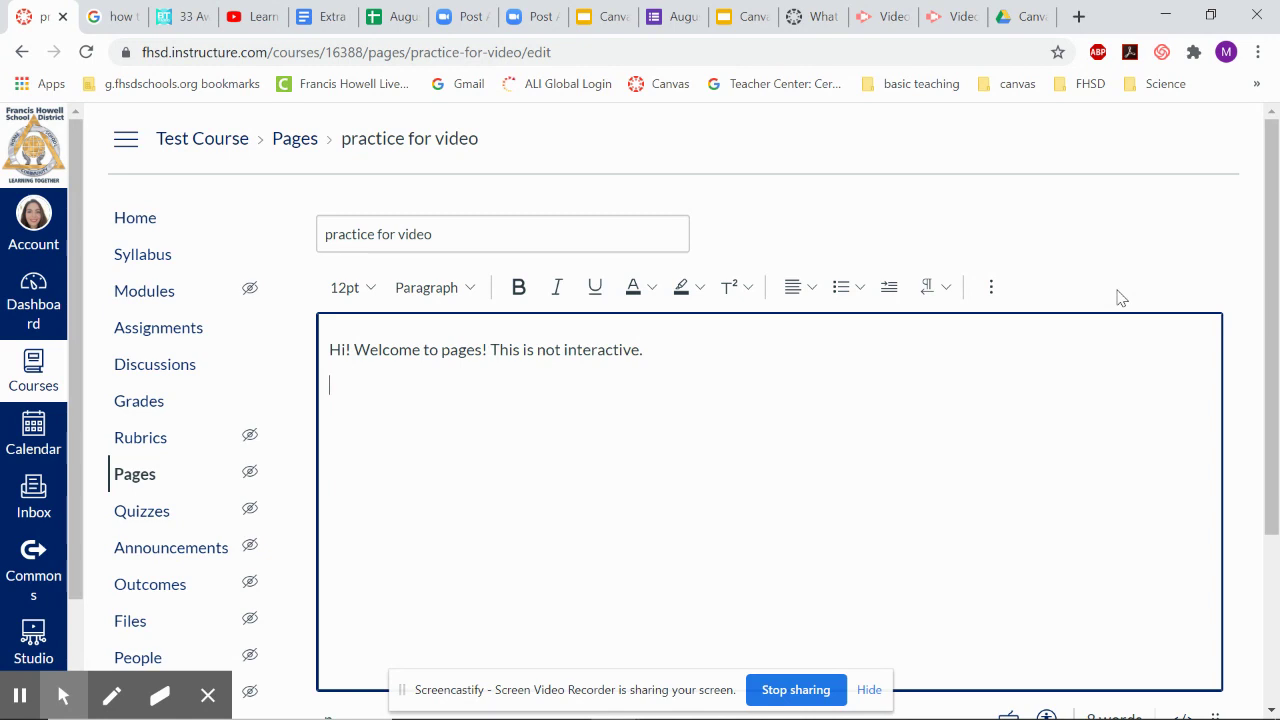
- Insert an external link with the text "Bitmojis!" below the greeting, using the URL of the open boredteachers.com virtual-bitmoji-classrooms article
{"action": "left_click", "coordinate": [1000, 298]}
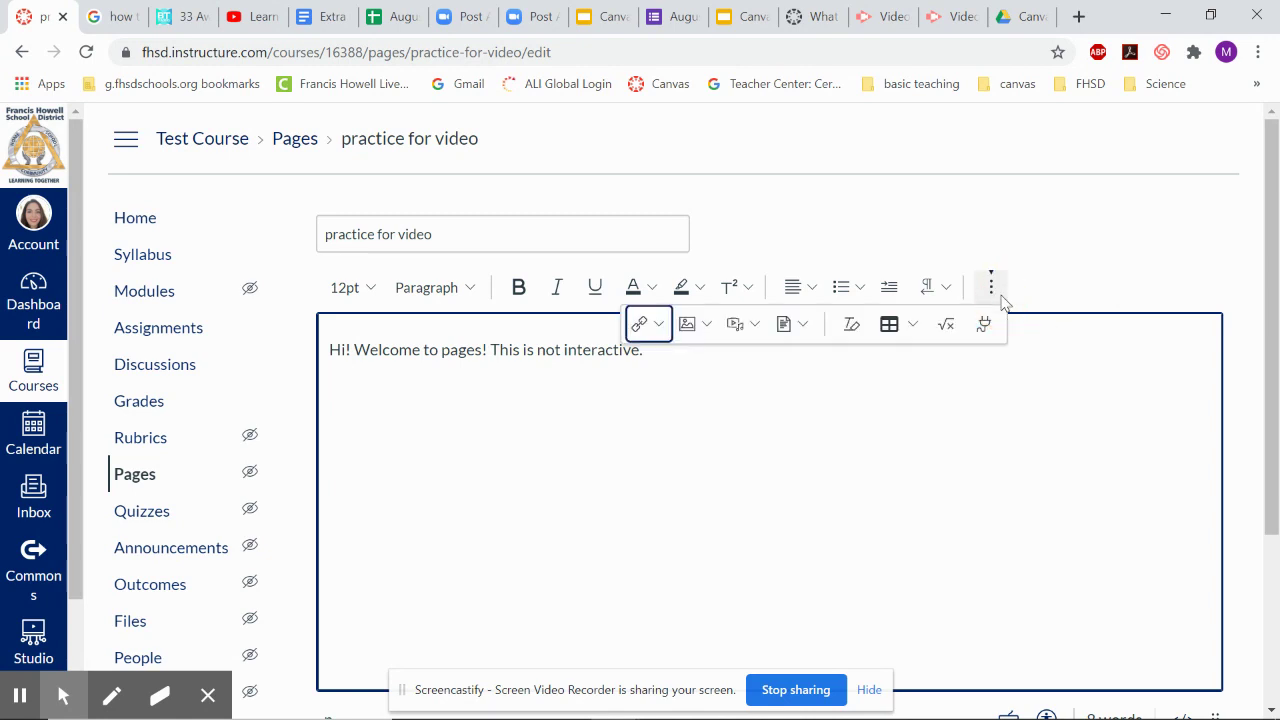
{"action": "left_click", "coordinate": [656, 328]}
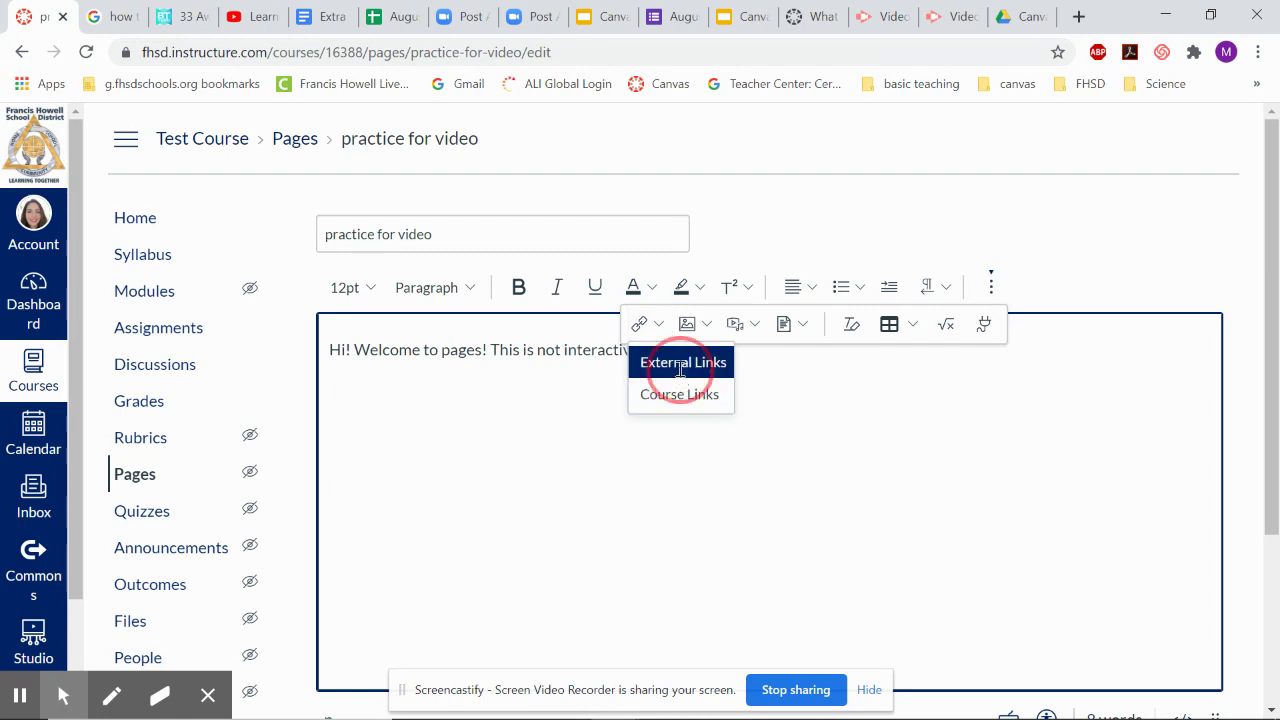
{"action": "left_click", "coordinate": [681, 366]}
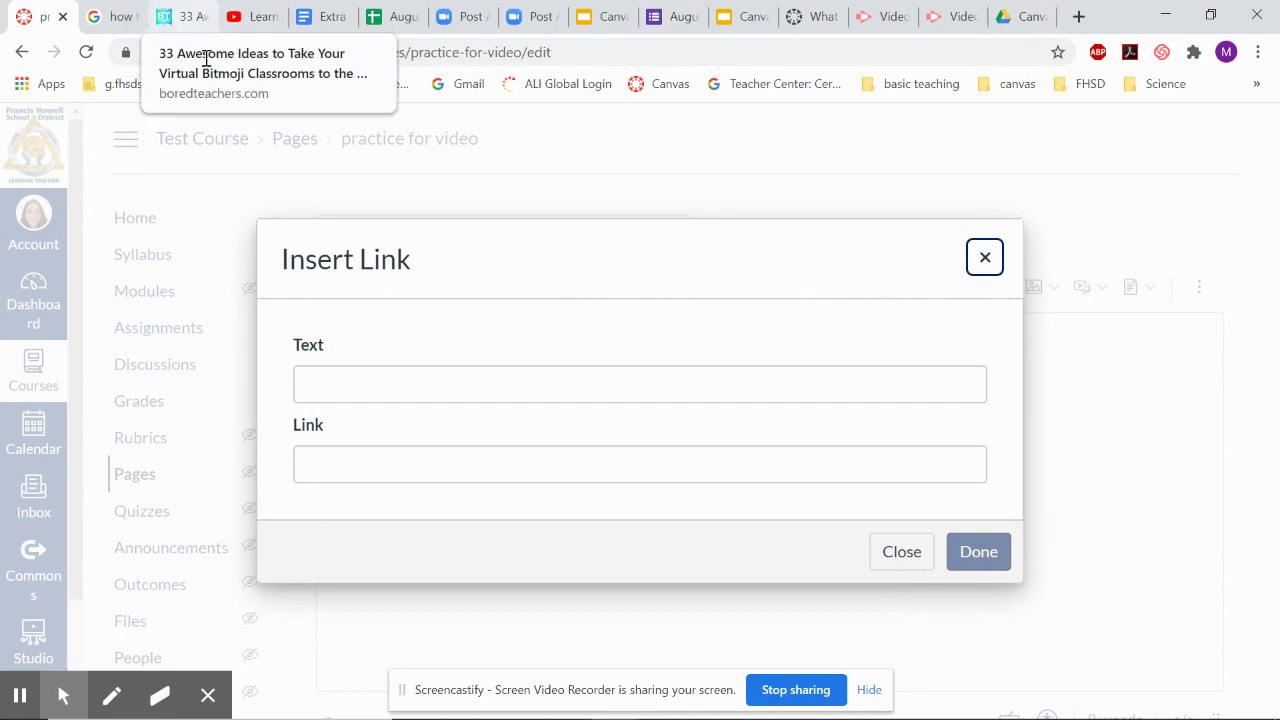
{"action": "left_click", "coordinate": [347, 380]}
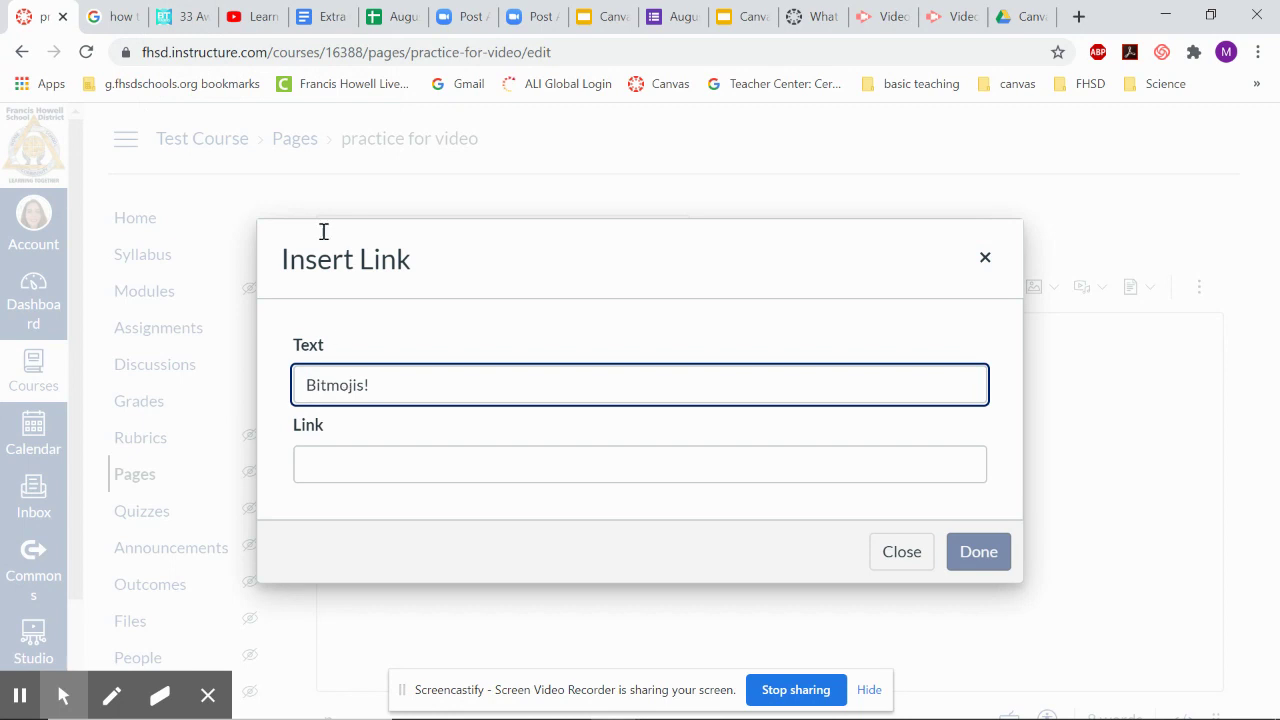
{"action": "left_click", "coordinate": [188, 16]}
{"action": "left_click", "coordinate": [190, 56]}
{"action": "key", "text": "ctrl+c"}
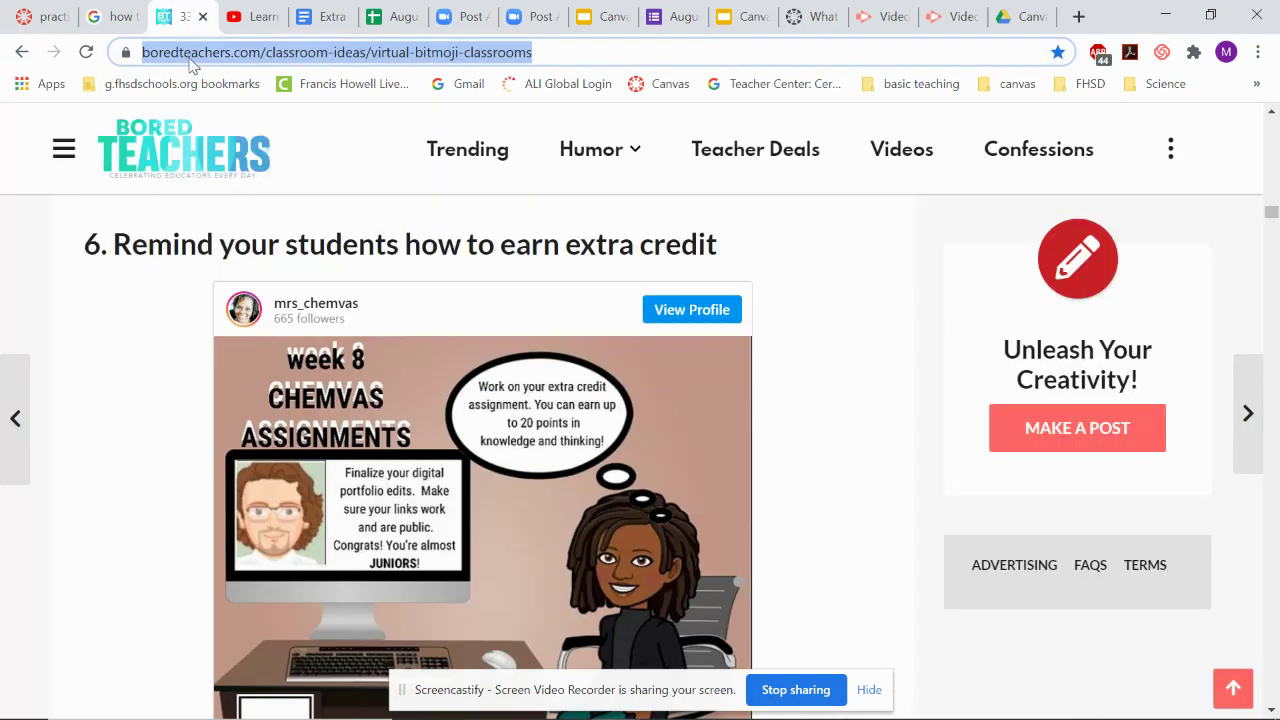
{"action": "left_click", "coordinate": [20, 18]}
{"action": "left_click", "coordinate": [655, 457]}
{"action": "key", "text": "ctrl+v"}
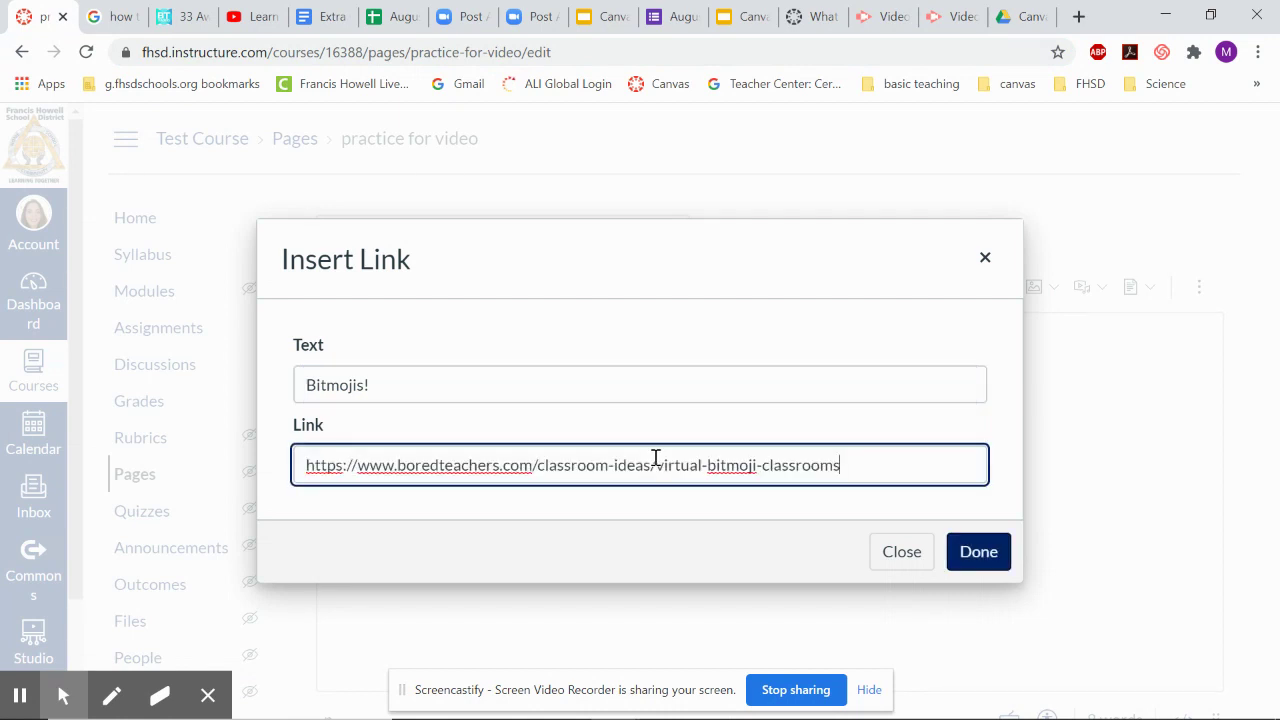
{"action": "left_click", "coordinate": [982, 556]}
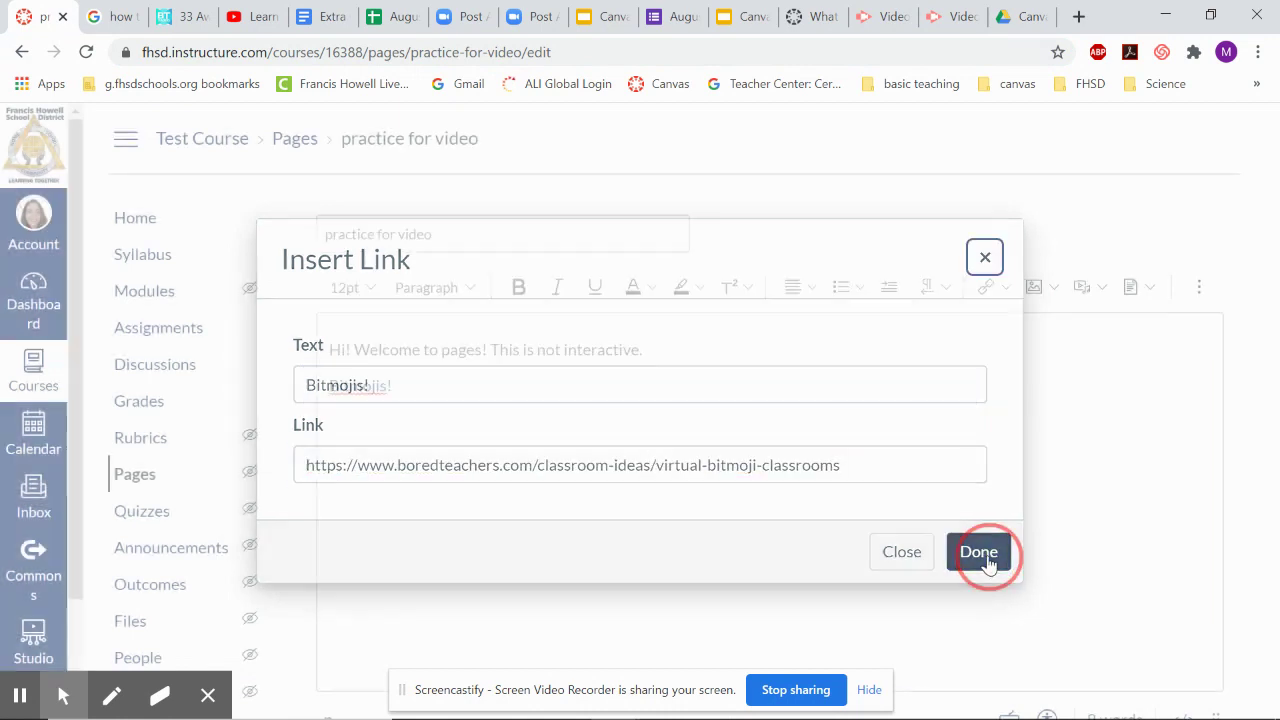
- Delete the duplicate "Bitmojis!" link text from the page content
{"action": "left_click", "coordinate": [592, 400]}
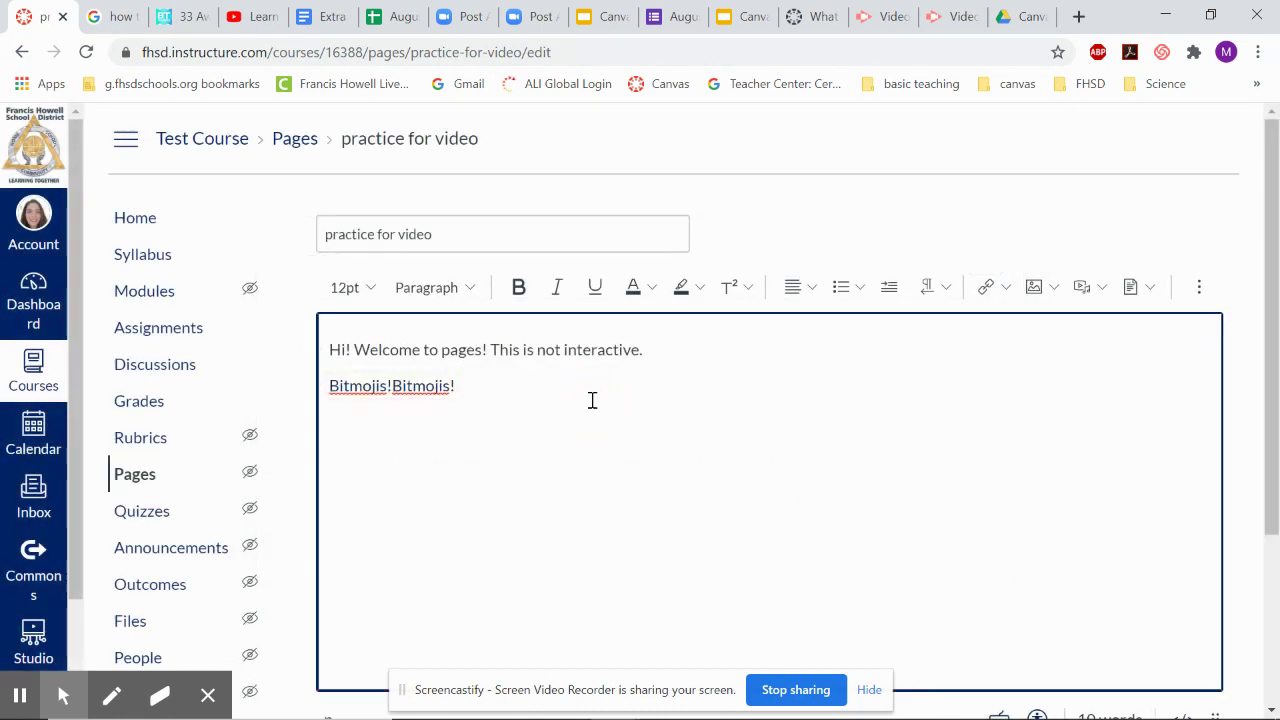
{"action": "left_click", "coordinate": [497, 391]}
{"action": "key", "text": "BackSpace"}
{"action": "key", "text": "BackSpace"}
{"action": "key", "text": "BackSpace"}
{"action": "key", "text": "BackSpace"}
{"action": "key", "text": "BackSpace"}
{"action": "key", "text": "BackSpace"}
{"action": "key", "text": "BackSpace"}
{"action": "key", "text": "BackSpace"}
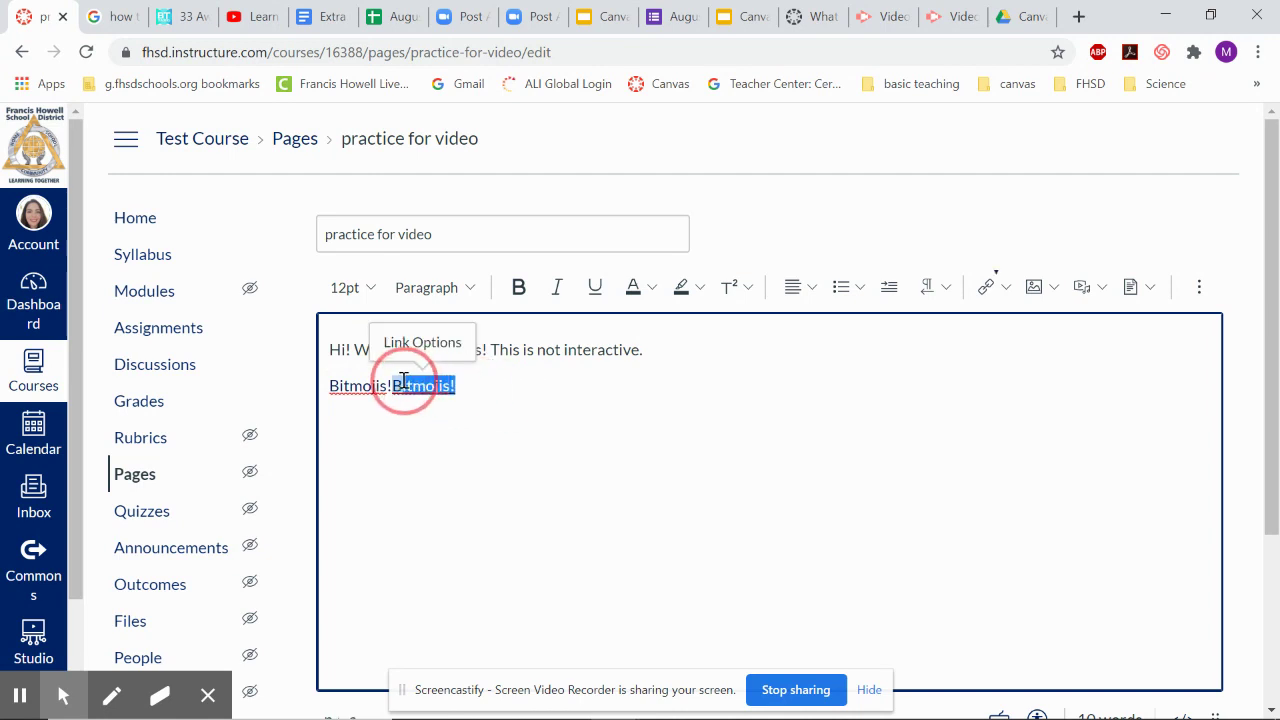
{"action": "double_click", "coordinate": [403, 384]}
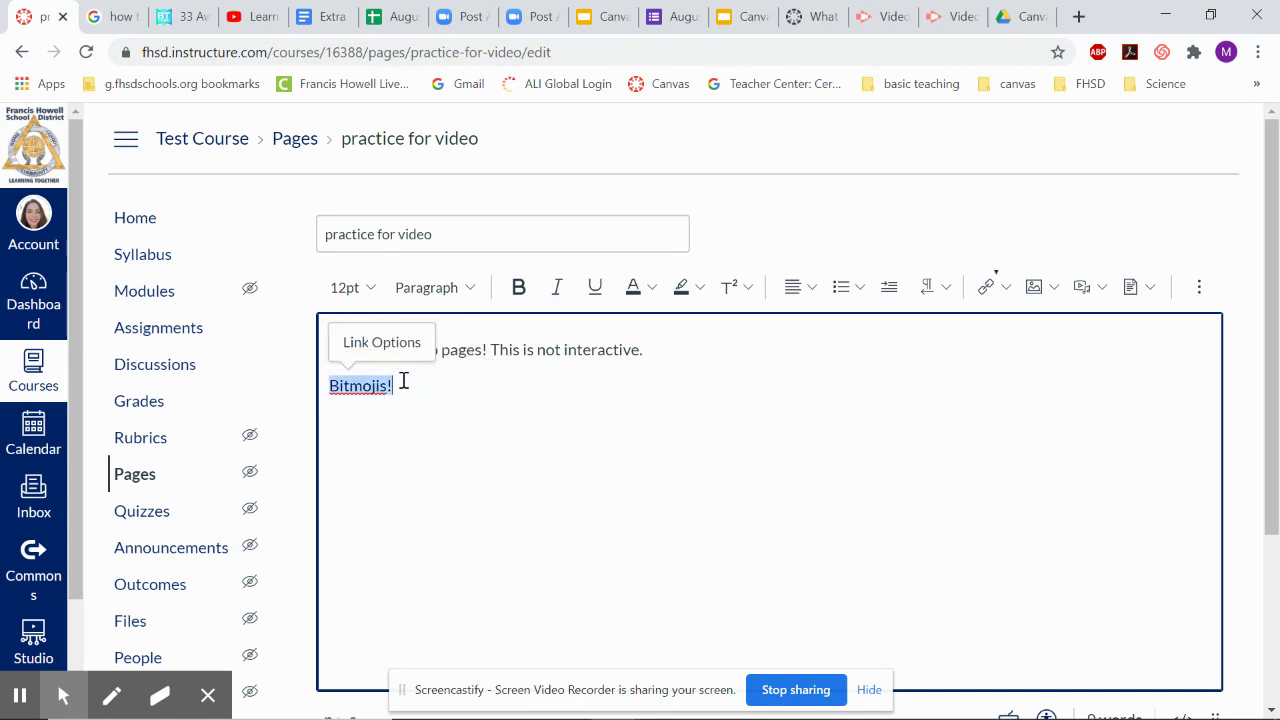
- Insert a course link to the "About me" page on a new line below the "Bitmojis!" link
{"action": "left_click", "coordinate": [397, 423]}
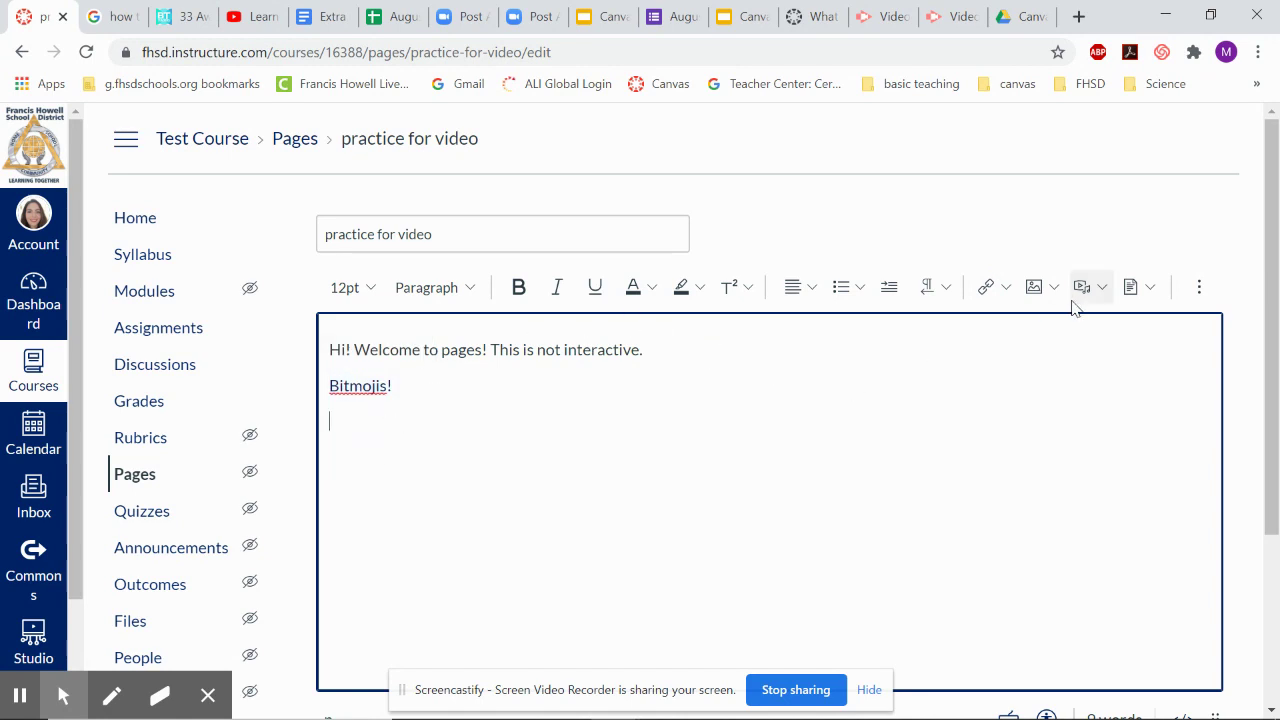
{"action": "left_click", "coordinate": [1000, 287]}
{"action": "left_click", "coordinate": [994, 354]}
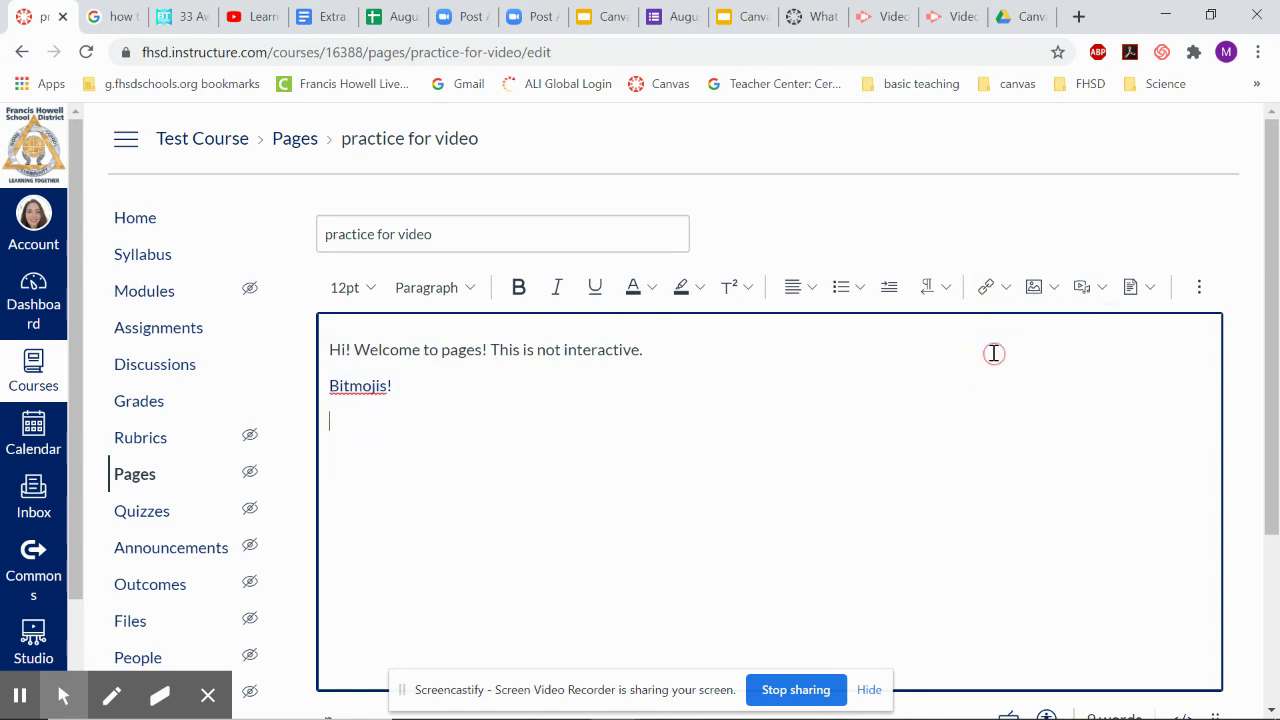
{"action": "left_click", "coordinate": [880, 276]}
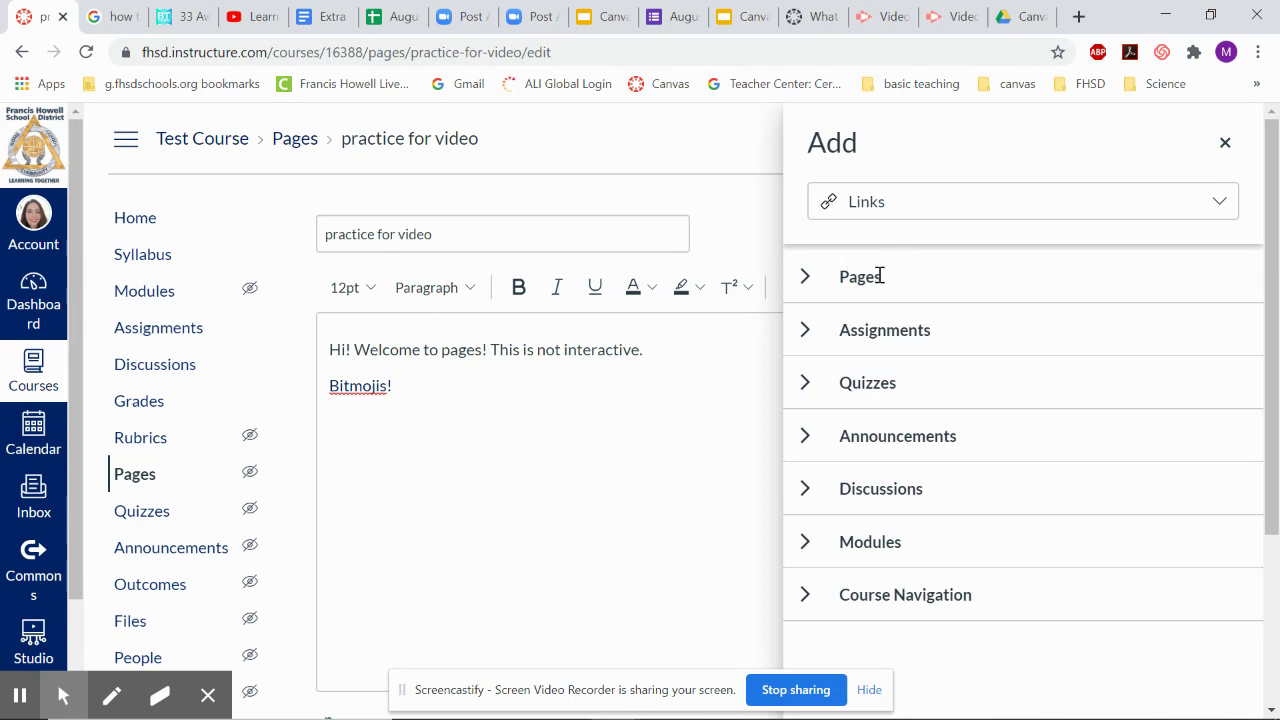
{"action": "left_click", "coordinate": [807, 279]}
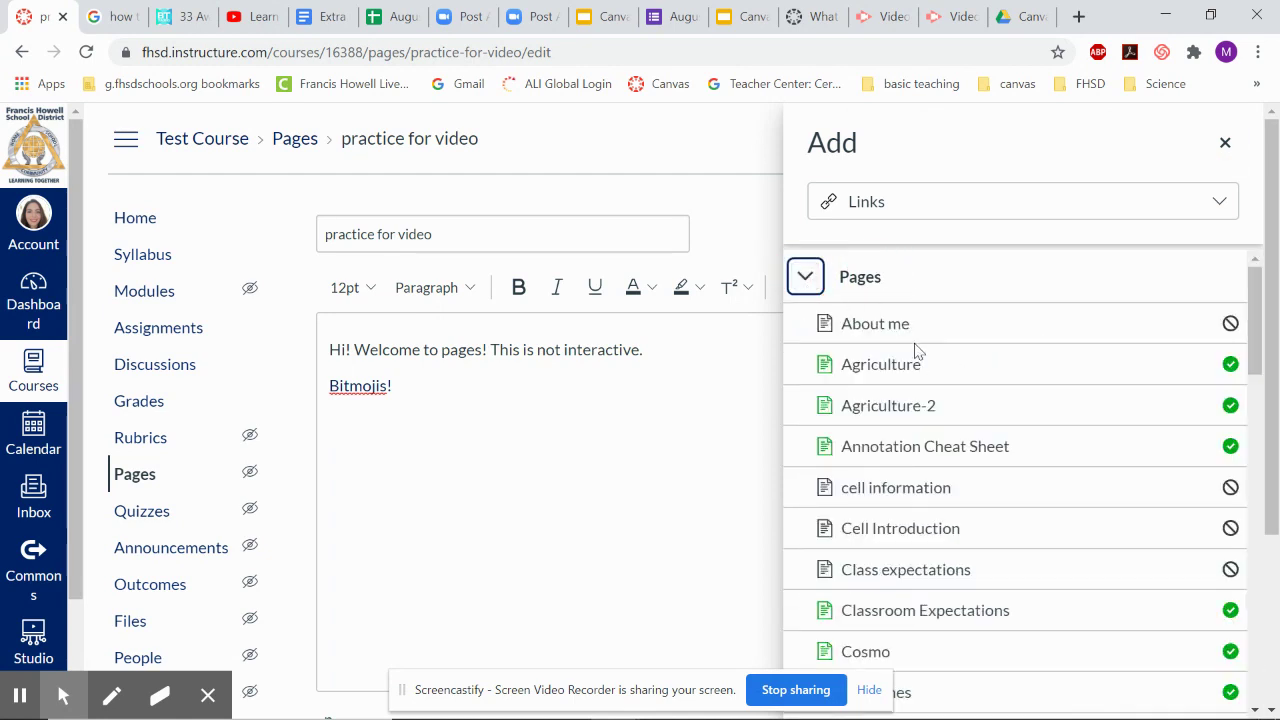
{"action": "left_click", "coordinate": [873, 323]}
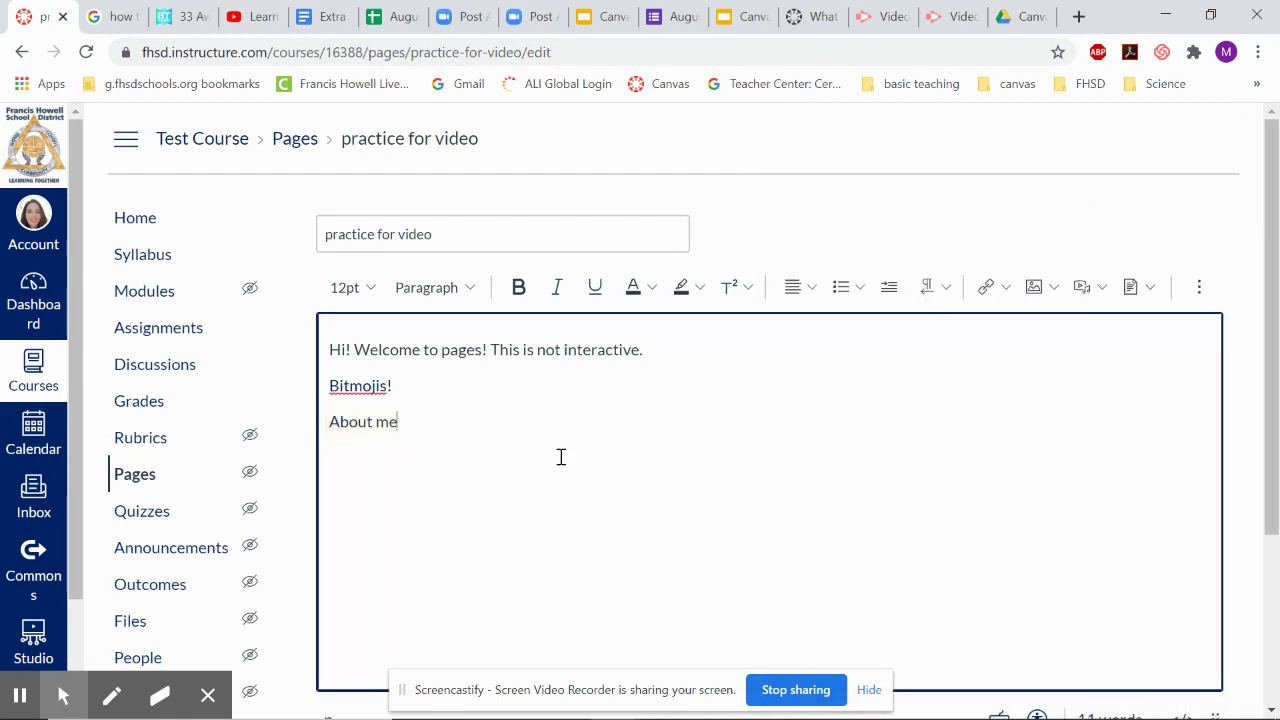
- Examine the options for adding images to the page, including the sources offered for uploading an image
{"action": "left_click", "coordinate": [1056, 294]}
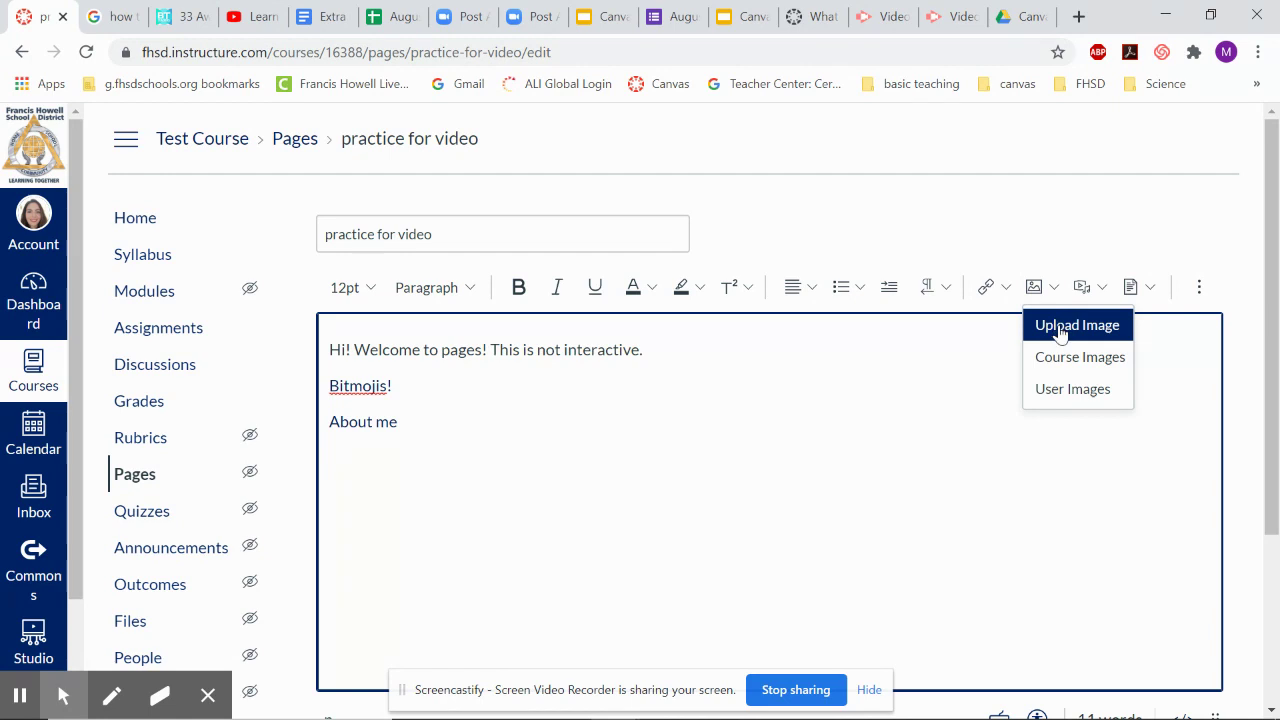
{"action": "left_click", "coordinate": [1060, 330]}
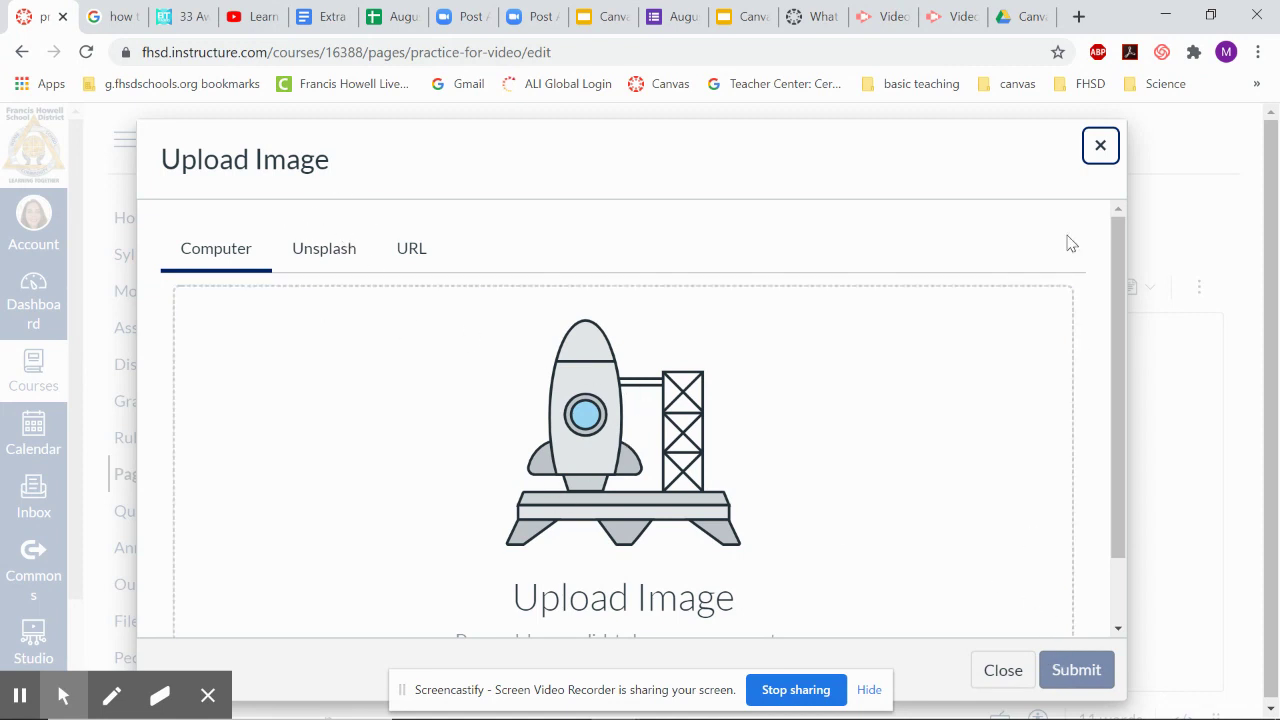
{"action": "left_click", "coordinate": [1101, 145]}
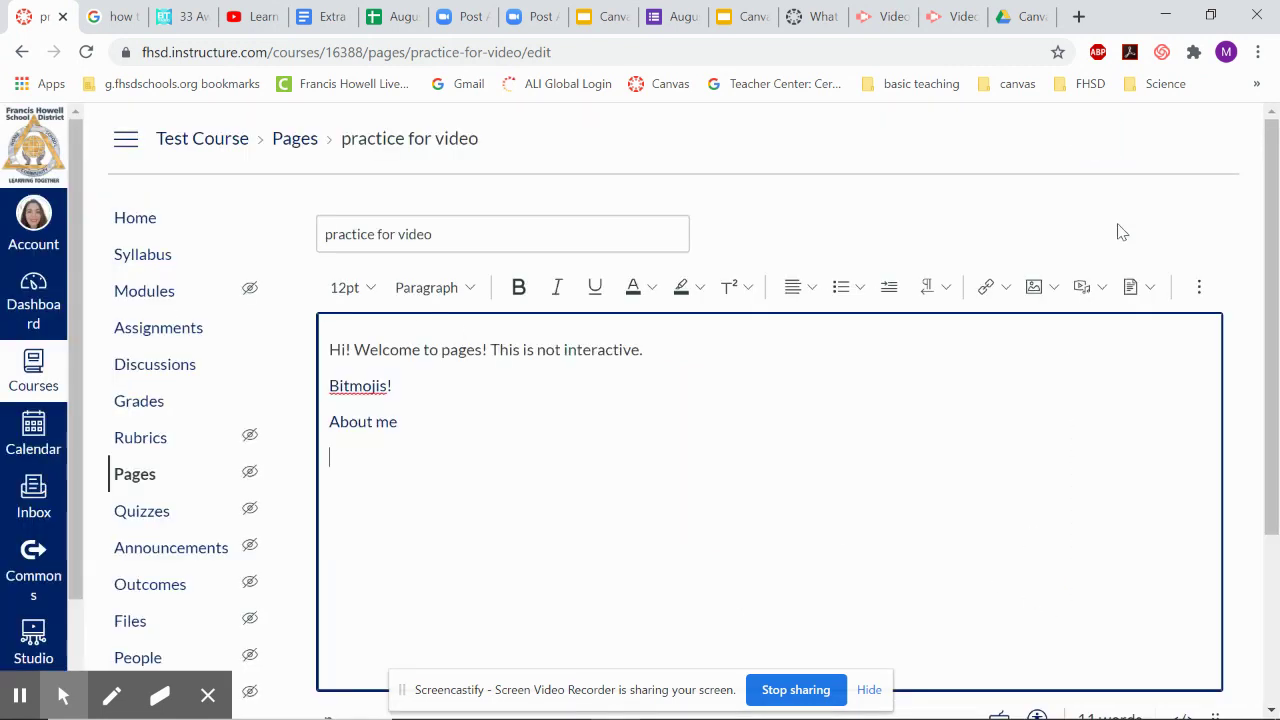
{"action": "left_click", "coordinate": [1052, 287]}
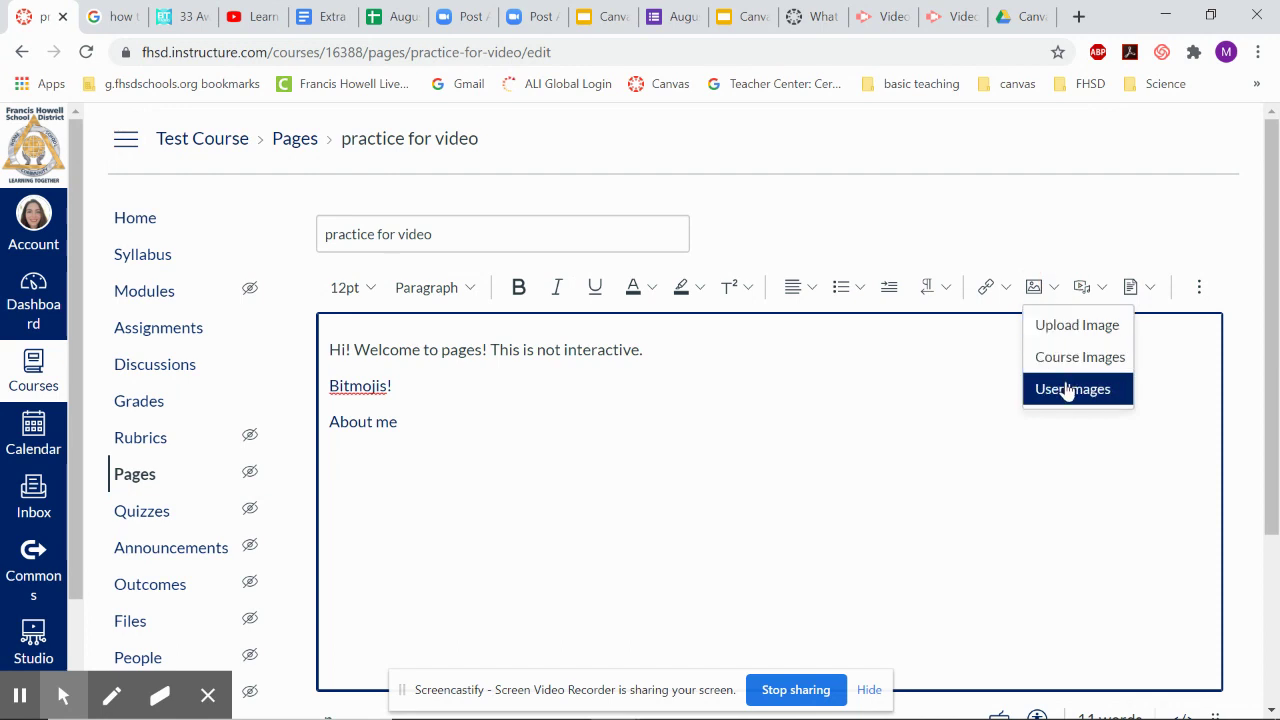
- Open the media recorder for the page and allow the site to use the microphone and camera
{"action": "left_click", "coordinate": [1089, 289]}
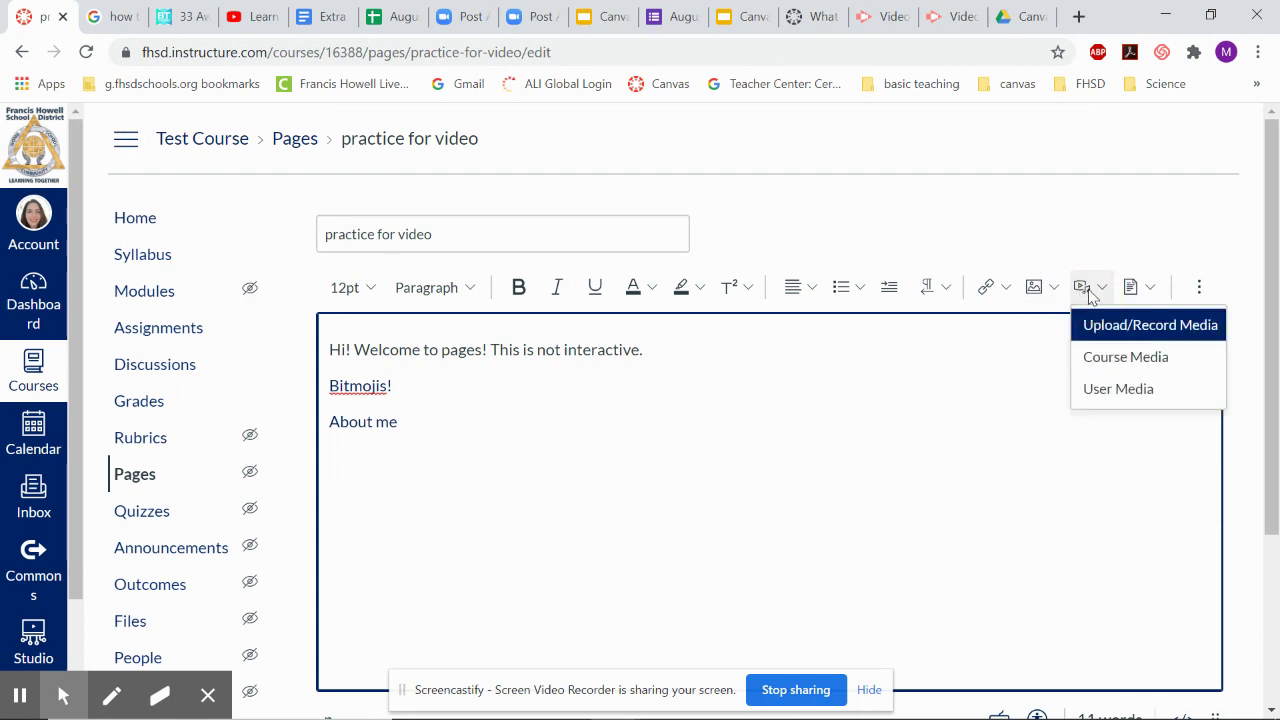
{"action": "left_click", "coordinate": [1110, 326]}
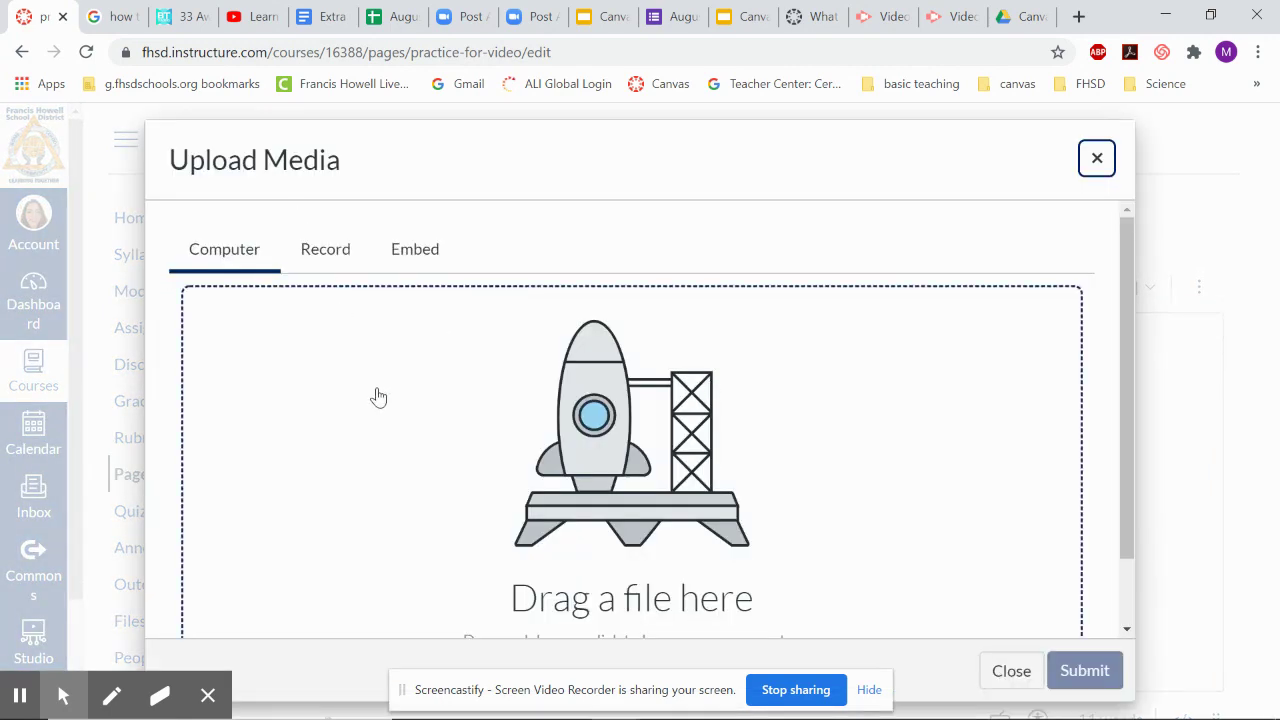
{"action": "left_click", "coordinate": [327, 249]}
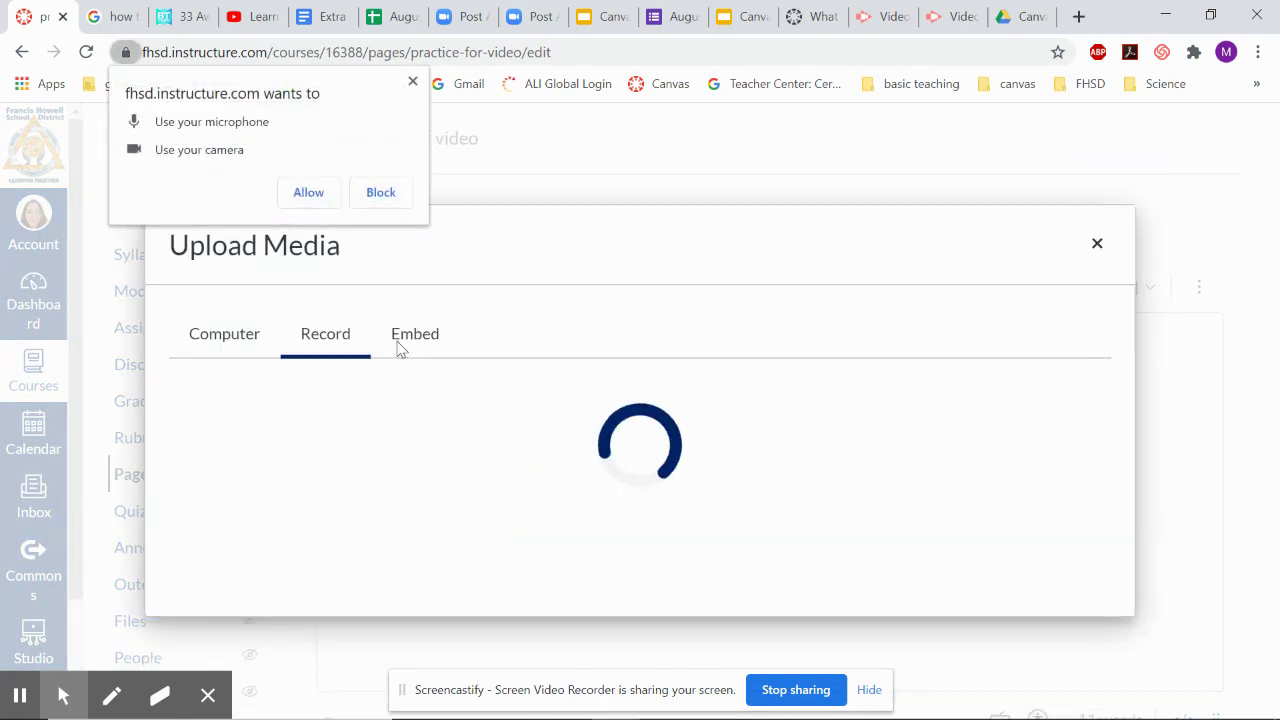
{"action": "left_click", "coordinate": [326, 204]}
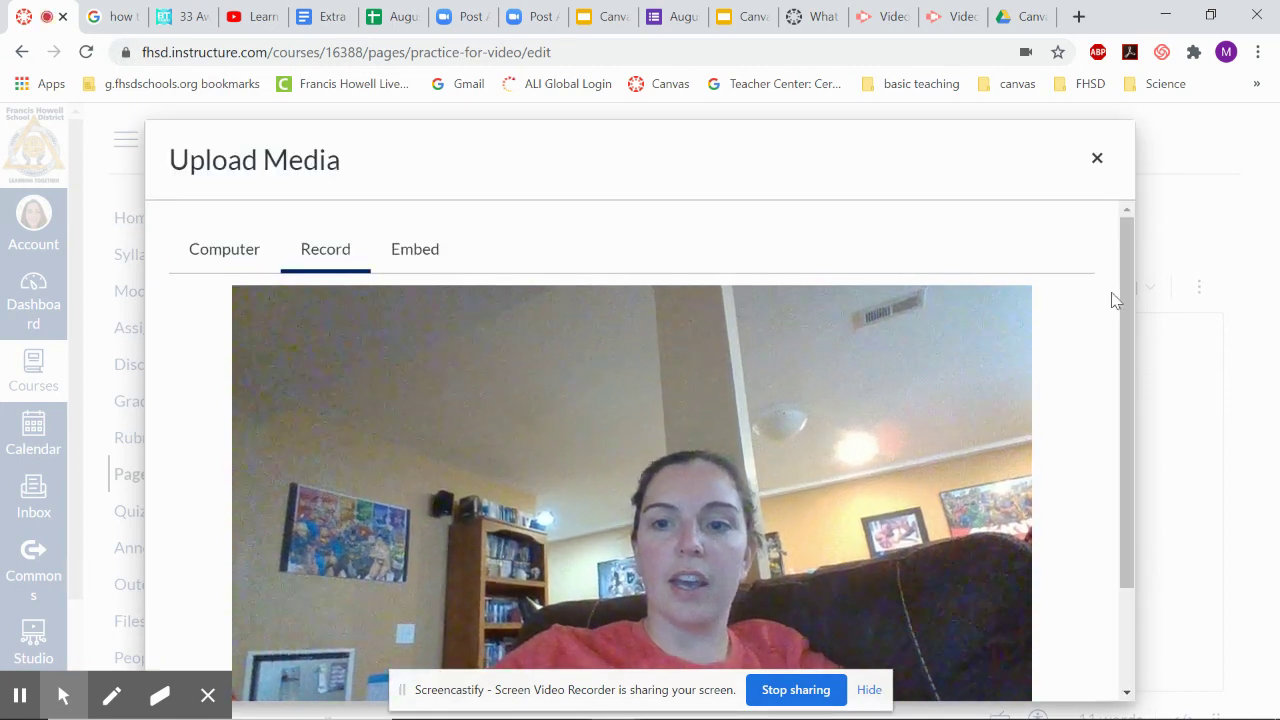
- Record a webcam video about 3 seconds long and save it into the page below the "About me" link
{"action": "left_click_drag", "start_coordinate": [1123, 304], "coordinate": [1106, 470]}
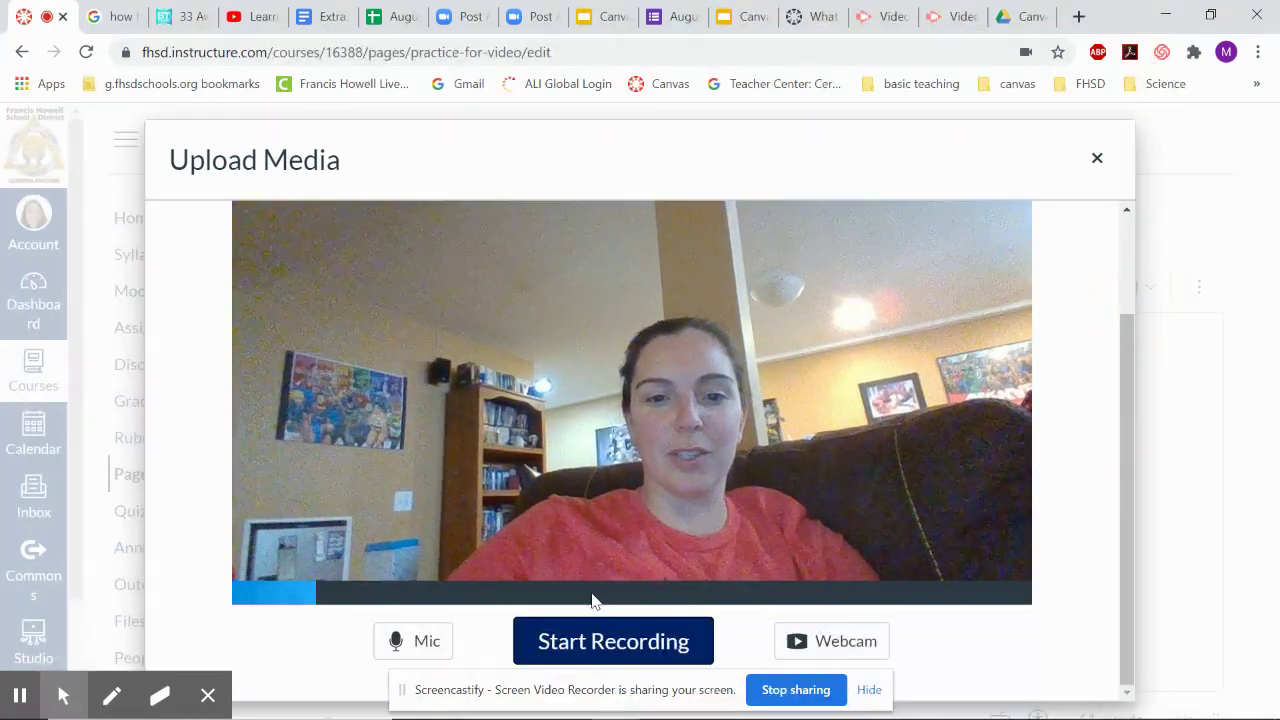
{"action": "left_click", "coordinate": [601, 641]}
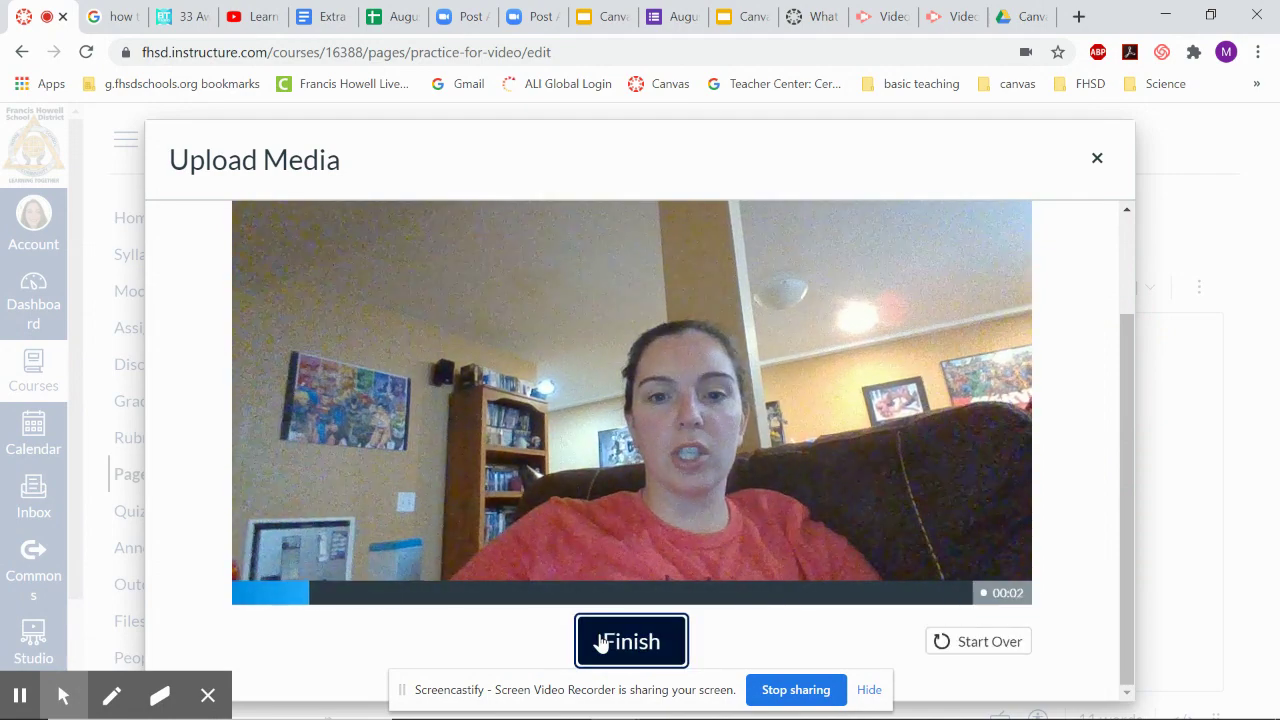
{"action": "left_click", "coordinate": [601, 641]}
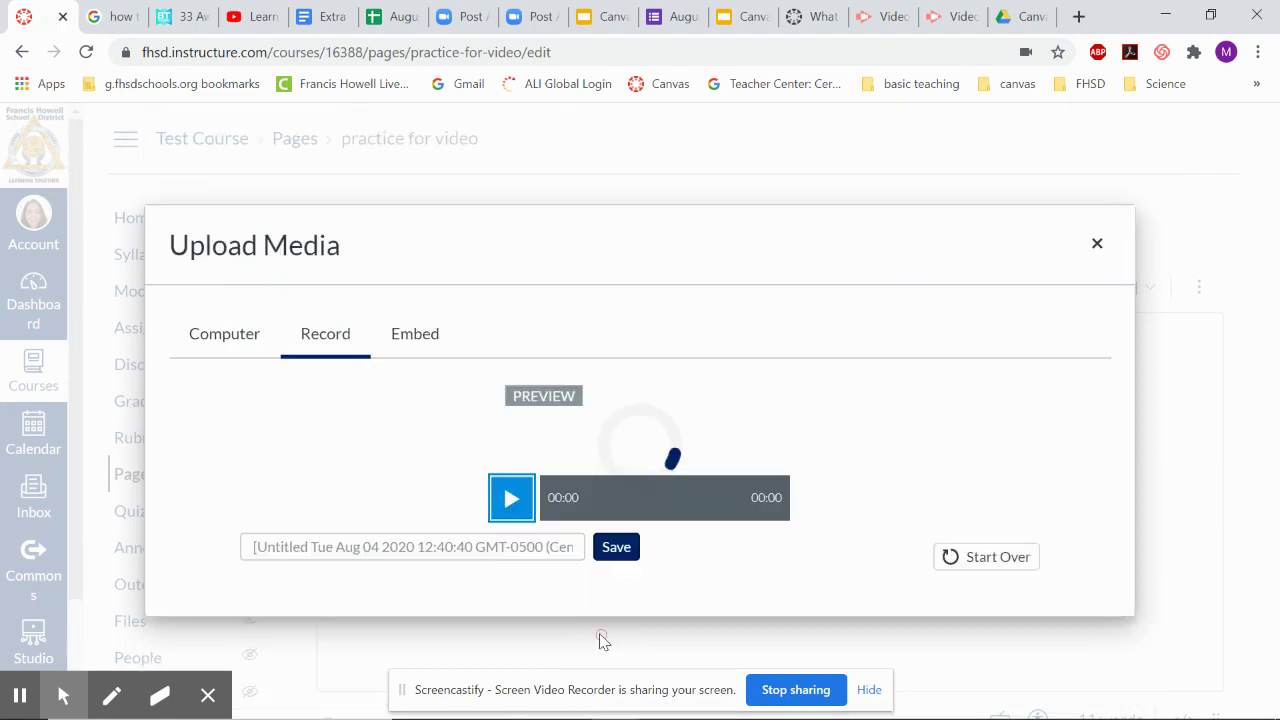
{"action": "scroll", "coordinate": [1021, 396], "scroll_direction": "down", "scroll_amount": 2}
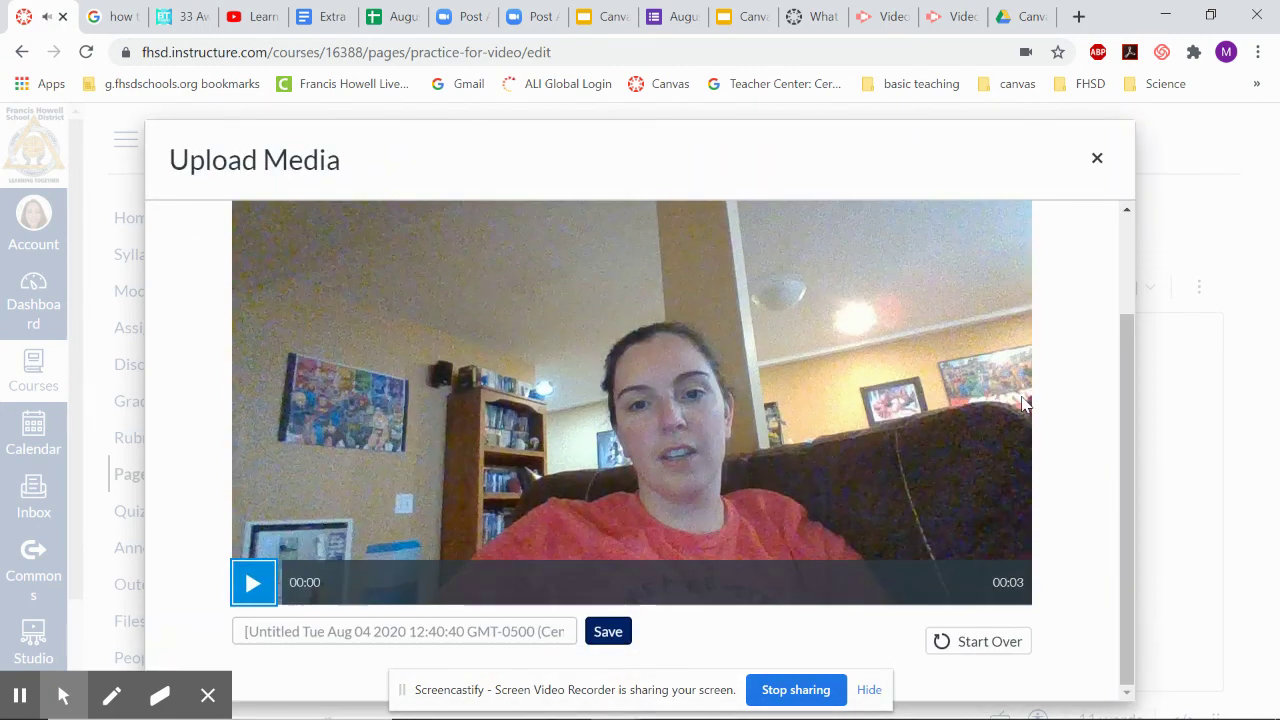
{"action": "left_click", "coordinate": [608, 632]}
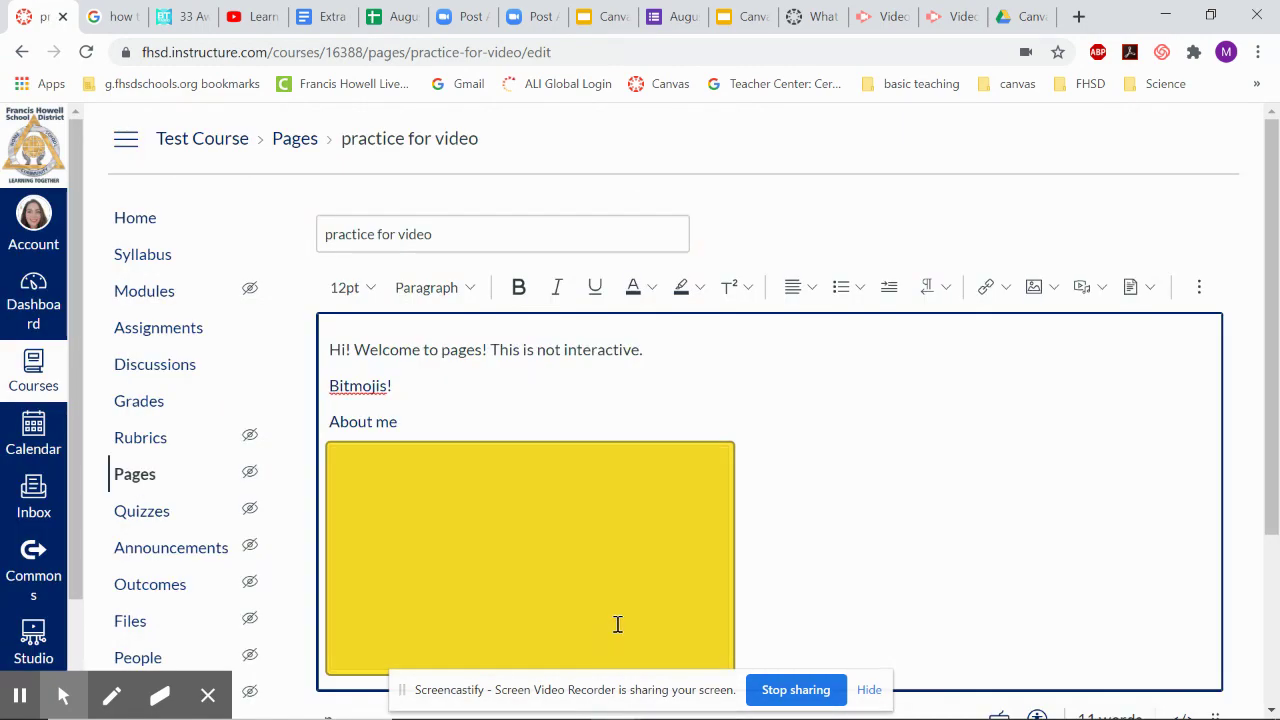
{"action": "scroll", "coordinate": [800, 480], "scroll_direction": "down", "scroll_amount": 3}
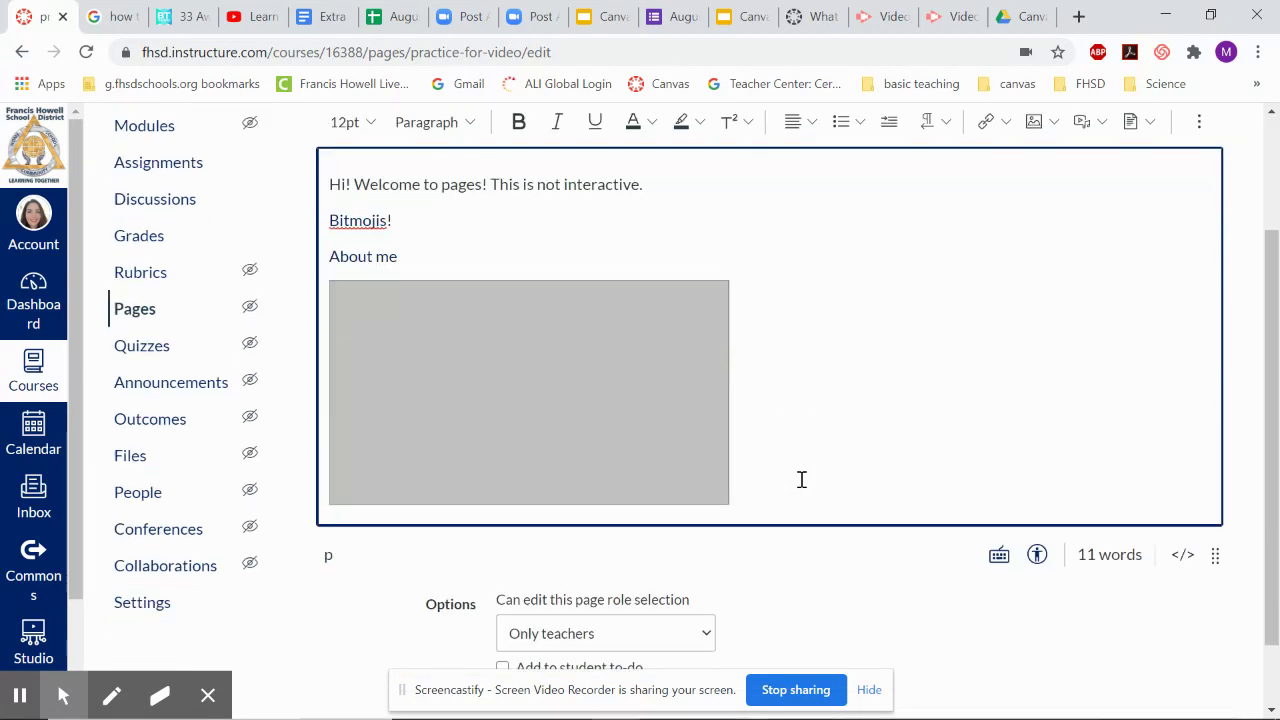
- Examine the course media files, the document options and the additional editor tools such as tables and equations
{"action": "left_click", "coordinate": [1097, 121]}
{"action": "left_click", "coordinate": [1106, 192]}
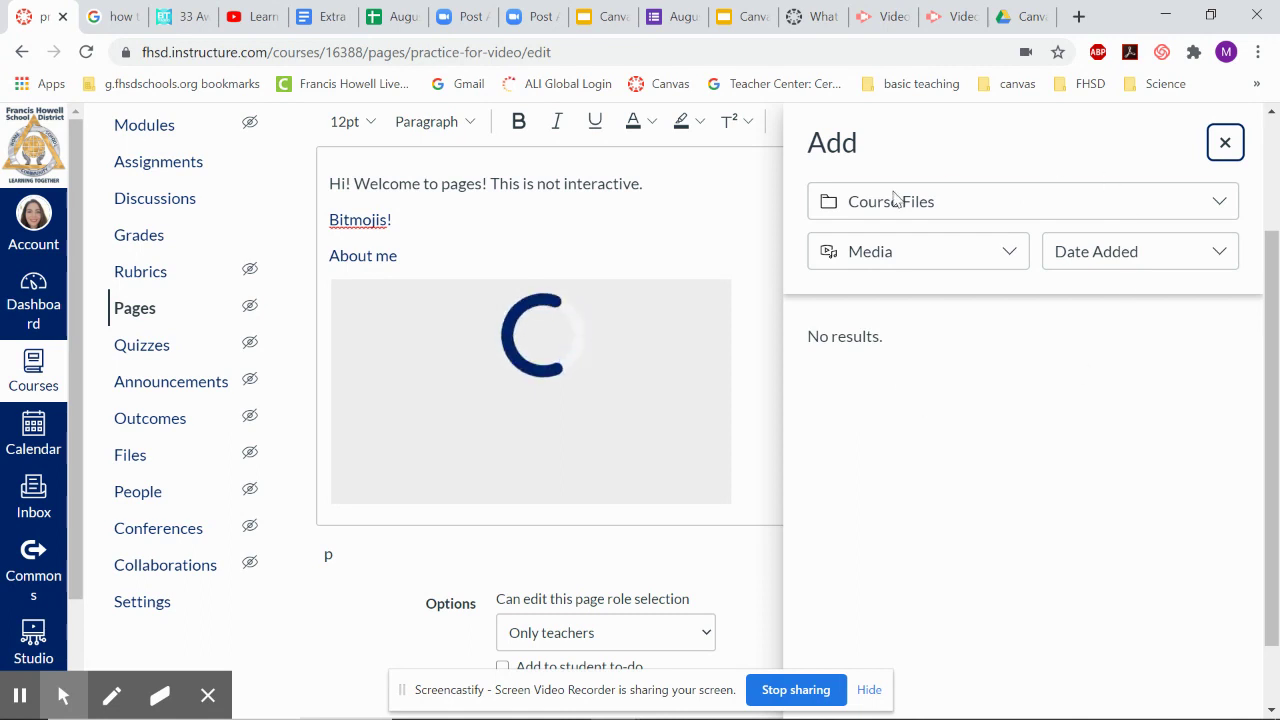
{"action": "left_click", "coordinate": [1225, 142]}
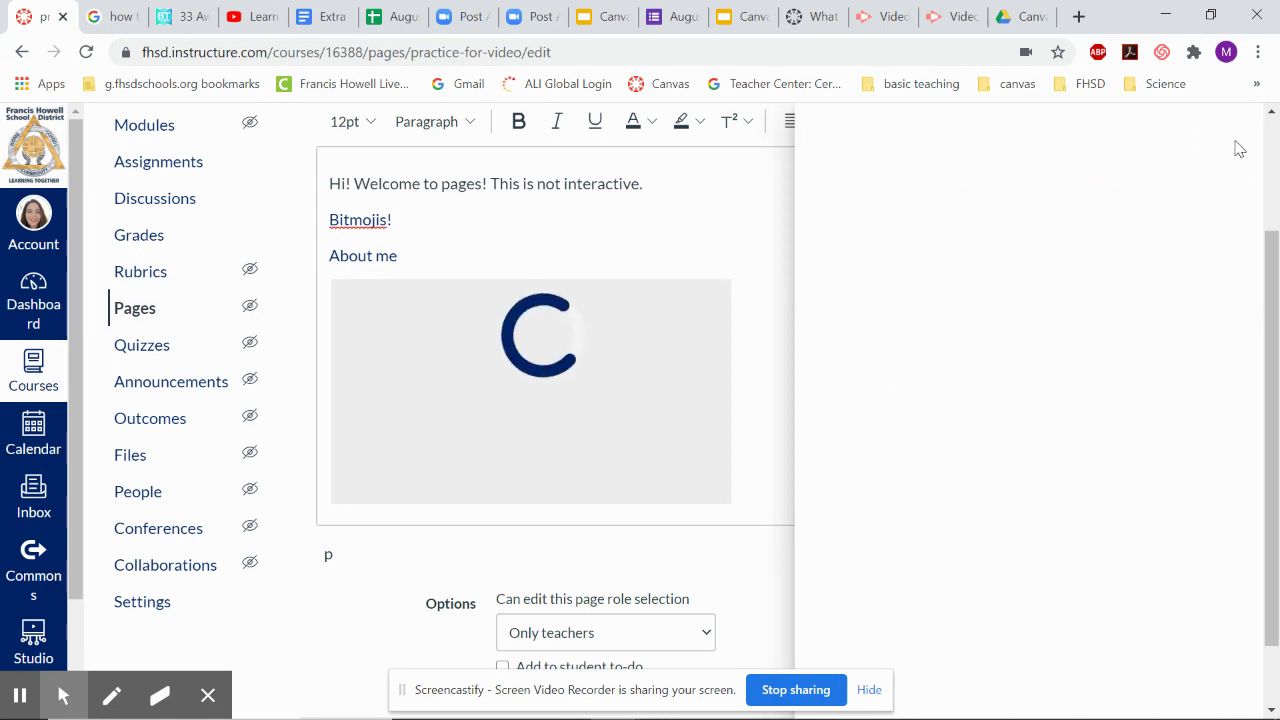
{"action": "left_click", "coordinate": [1155, 122]}
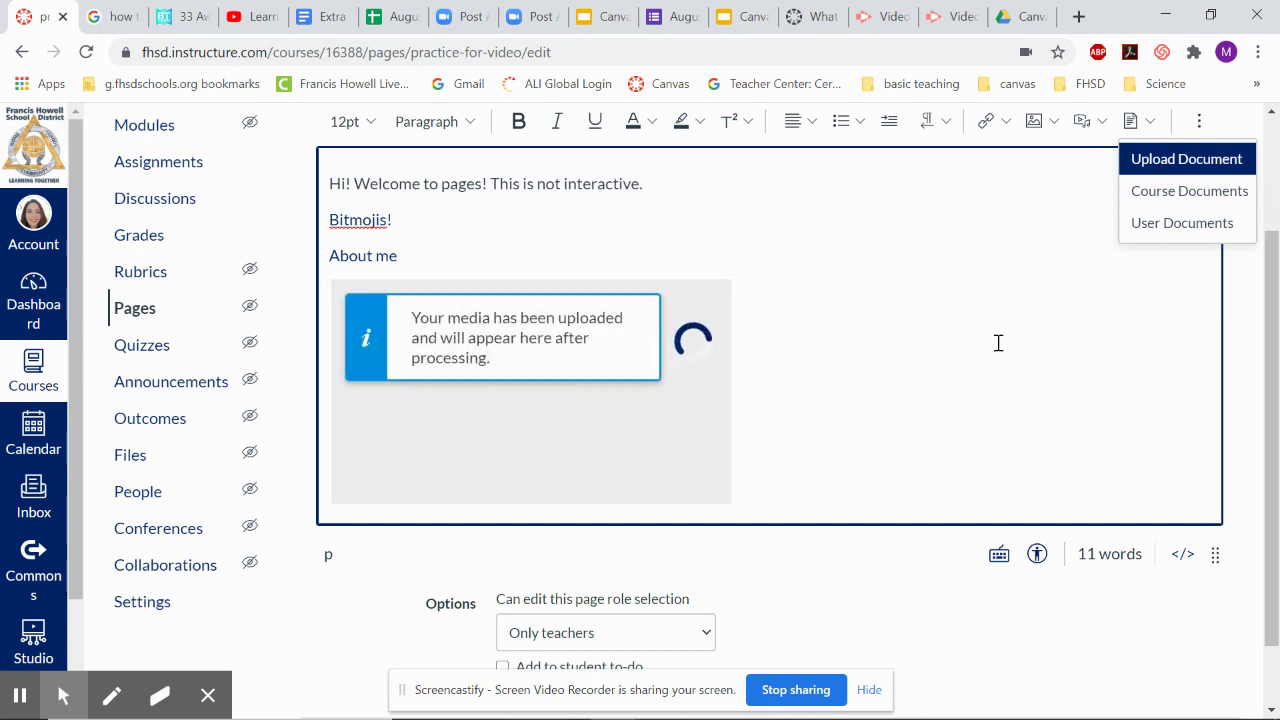
{"action": "scroll", "coordinate": [992, 383], "scroll_direction": "up", "scroll_amount": 1}
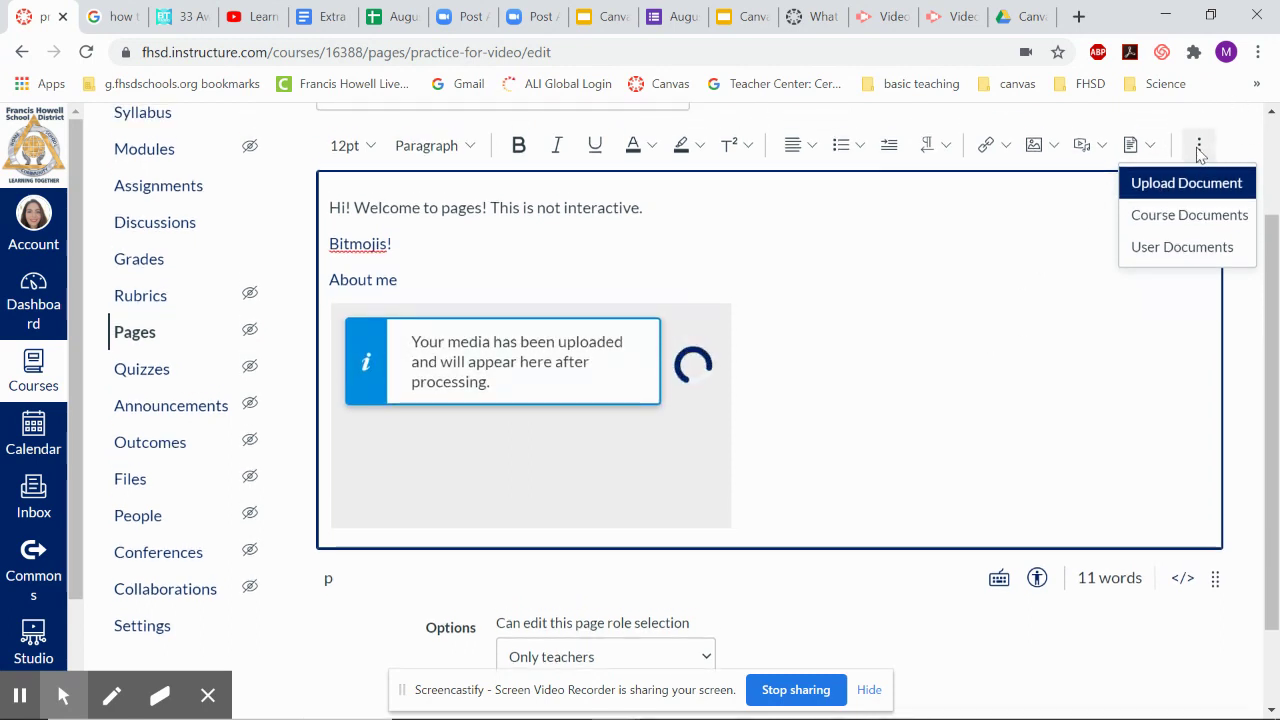
{"action": "left_click", "coordinate": [1199, 144]}
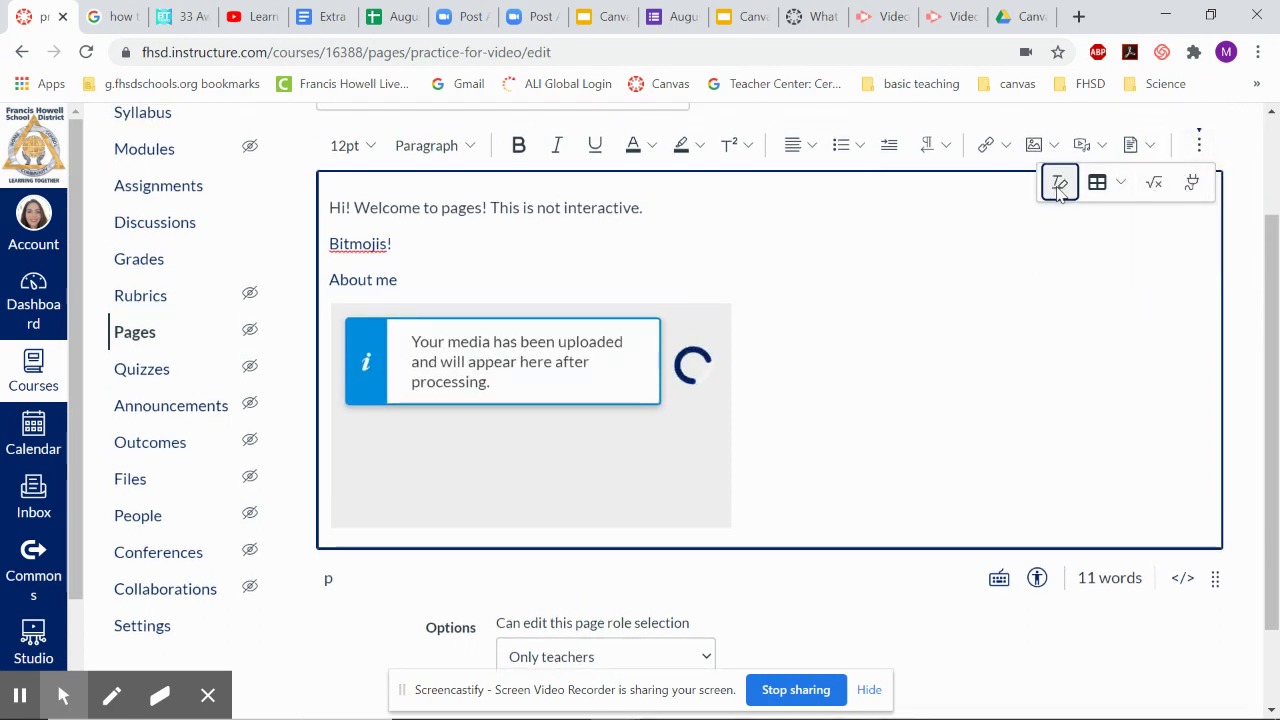
{"action": "left_click", "coordinate": [1099, 184]}
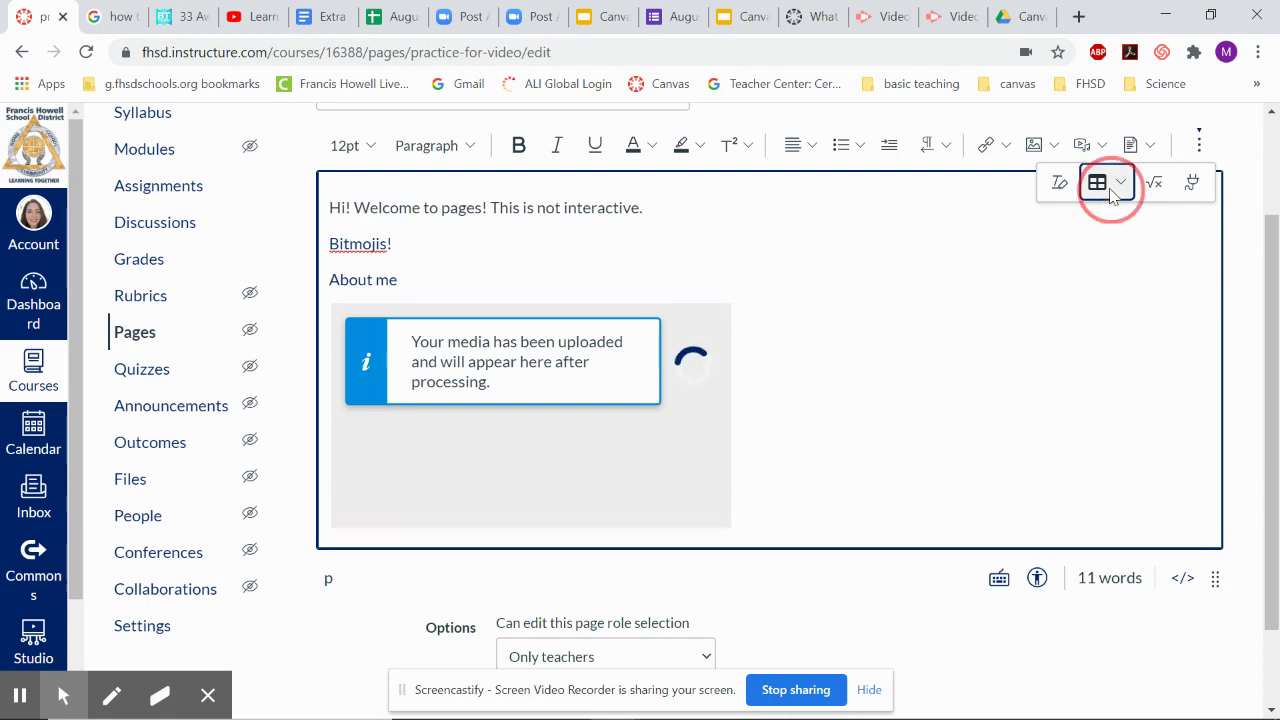
{"action": "left_click", "coordinate": [1155, 184]}
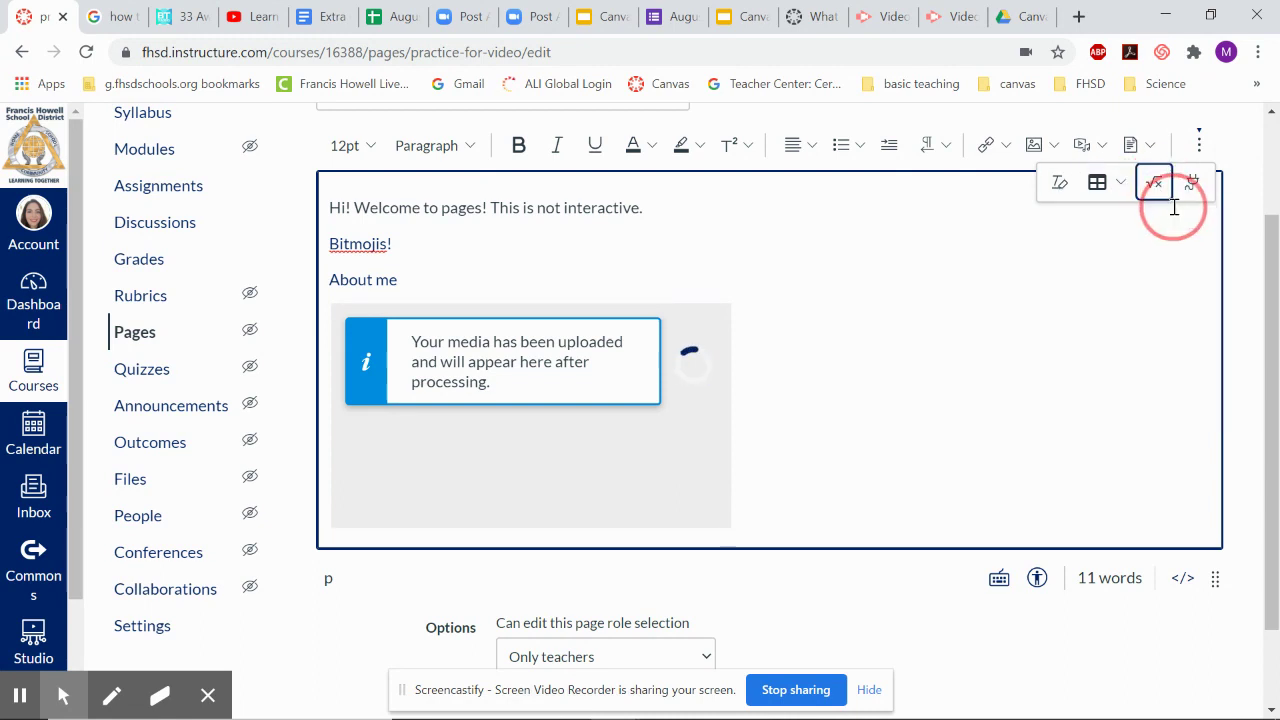
- Browse the external apps available to the editor and open Google Apps
{"action": "left_click", "coordinate": [1193, 185]}
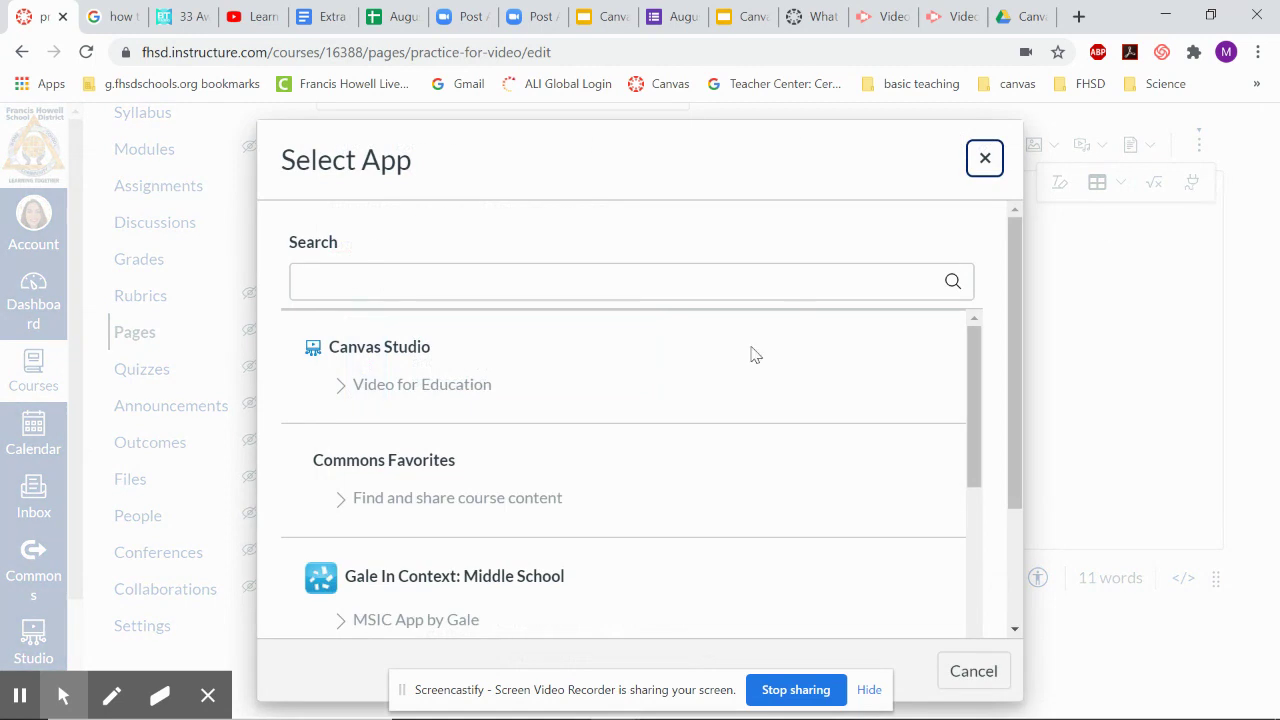
{"action": "scroll", "coordinate": [680, 446], "scroll_direction": "down", "scroll_amount": 1}
{"action": "scroll", "coordinate": [680, 446], "scroll_direction": "down", "scroll_amount": 10}
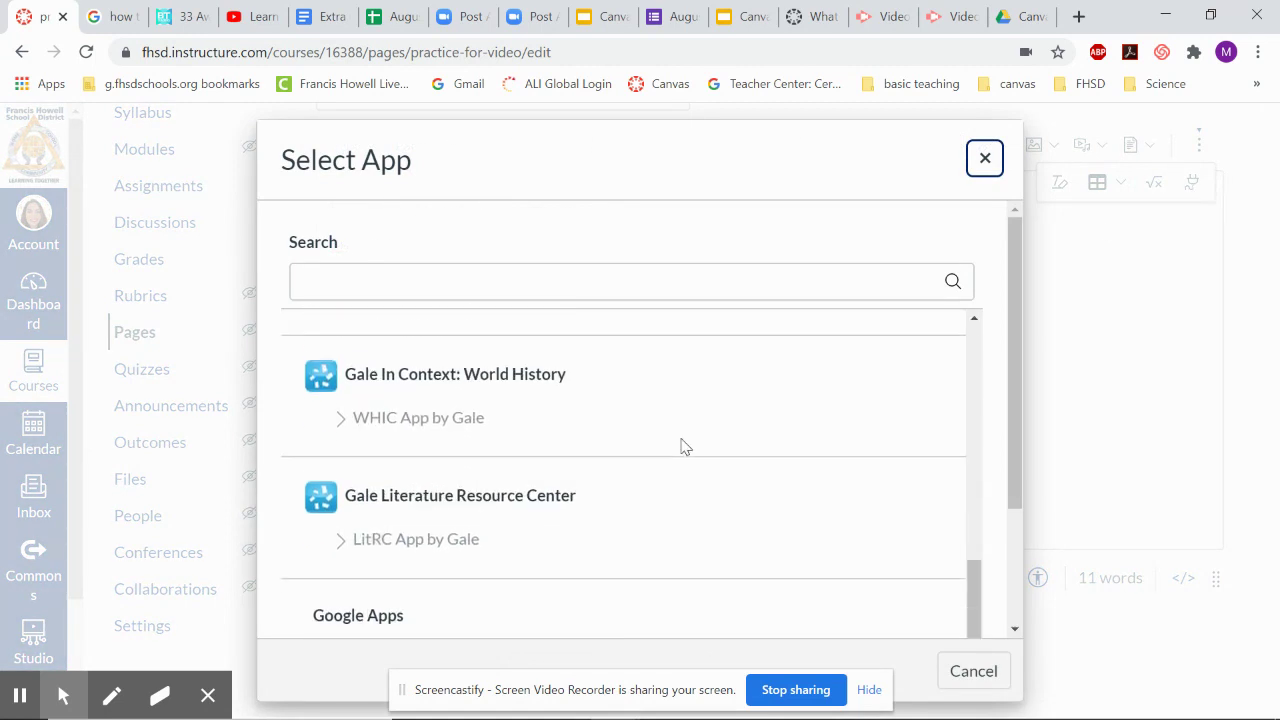
{"action": "scroll", "coordinate": [682, 446], "scroll_direction": "down", "scroll_amount": 1}
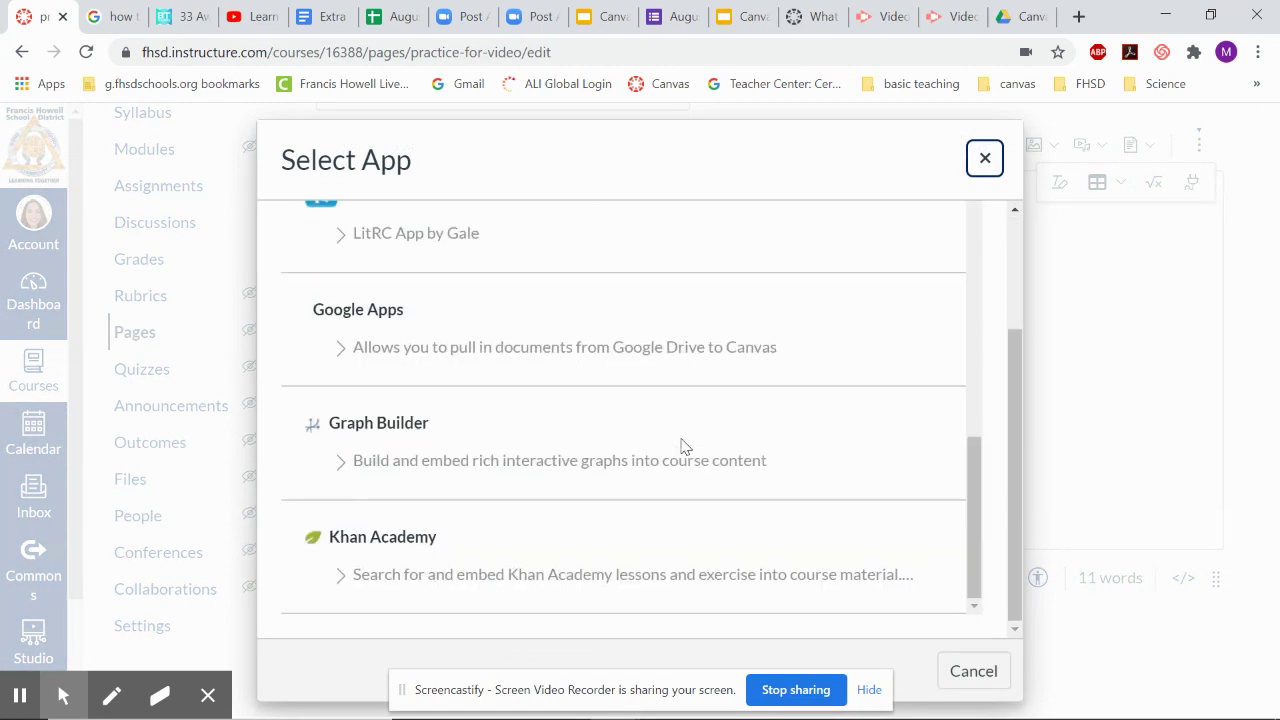
{"action": "scroll", "coordinate": [680, 446], "scroll_direction": "up", "scroll_amount": 2}
{"action": "scroll", "coordinate": [680, 446], "scroll_direction": "down", "scroll_amount": 1}
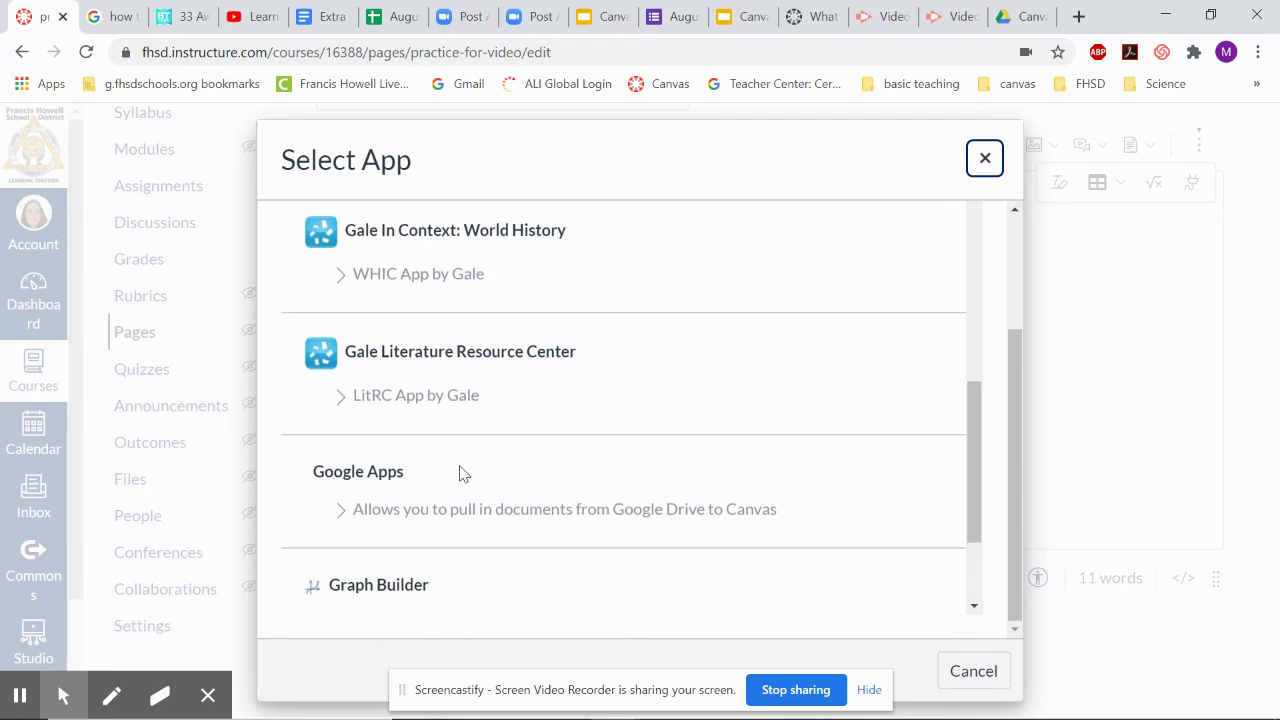
{"action": "left_click", "coordinate": [391, 470]}
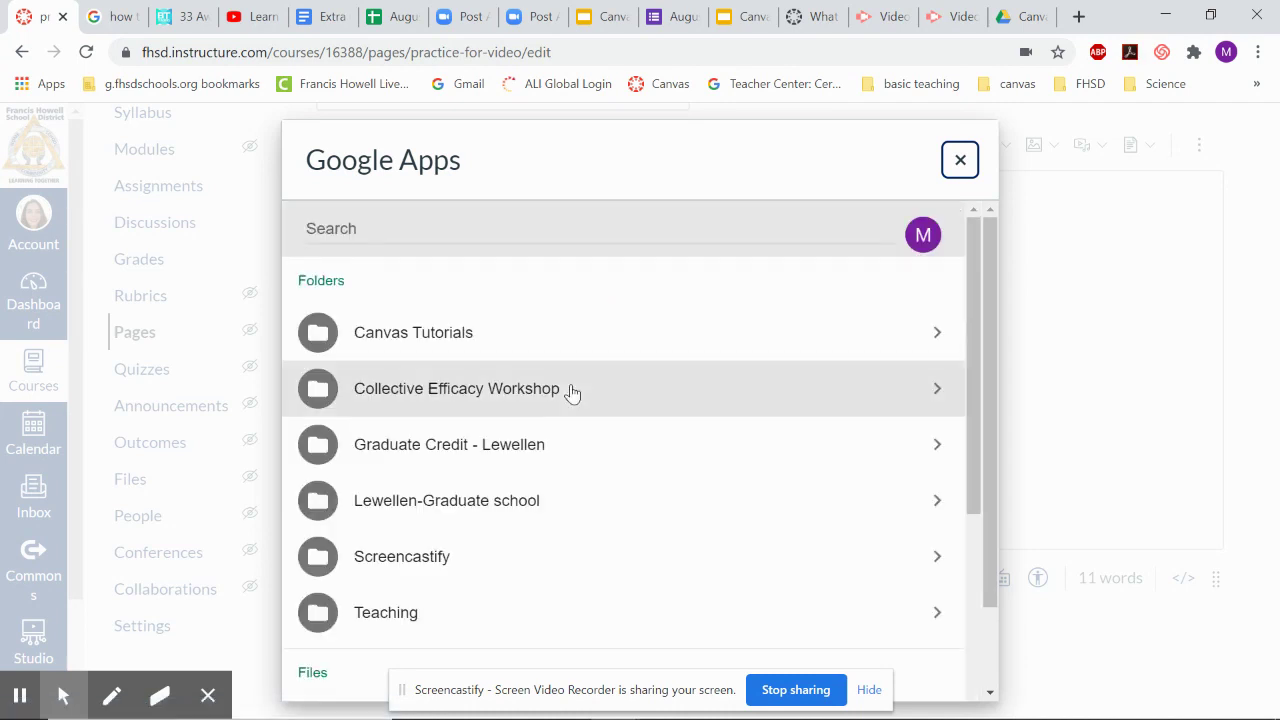
- Embed "Untitled: Aug 4, 2020 12:05 PM.webm" from the Screencastify folder in the page below the recorded video
{"action": "scroll", "coordinate": [573, 393], "scroll_direction": "down", "scroll_amount": 1}
{"action": "scroll", "coordinate": [572, 393], "scroll_direction": "up", "scroll_amount": 1}
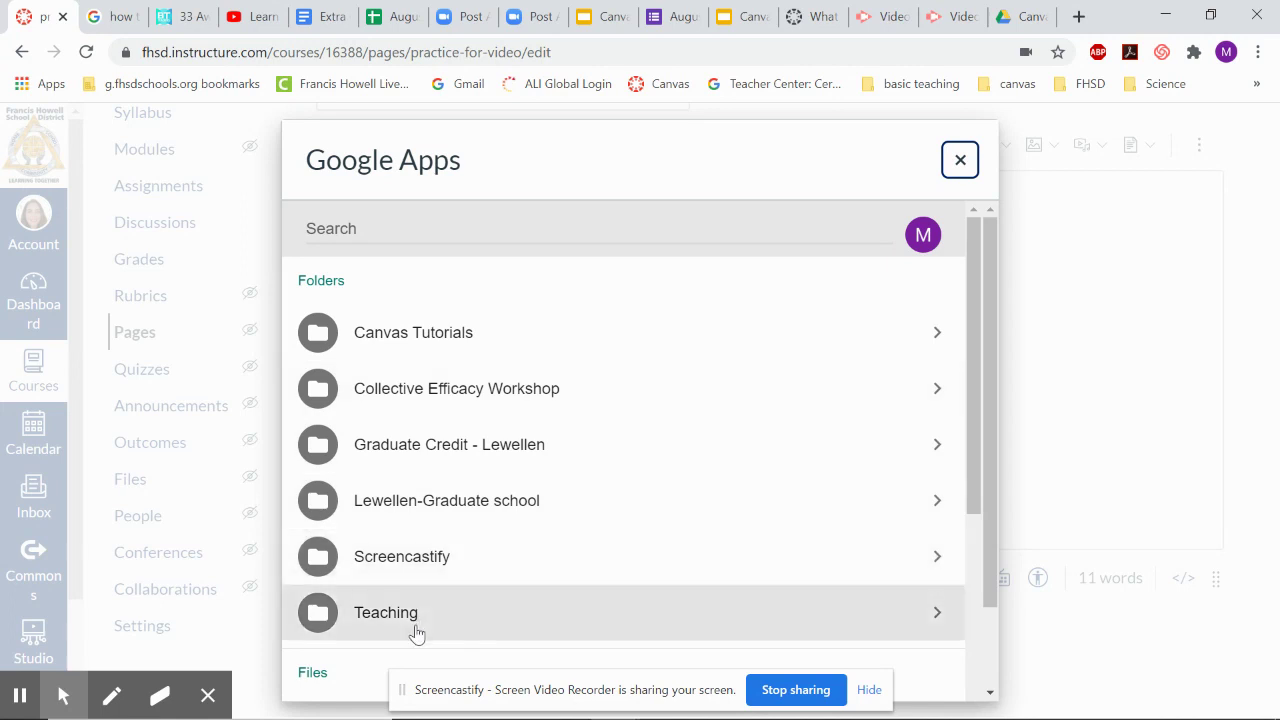
{"action": "left_click", "coordinate": [437, 557]}
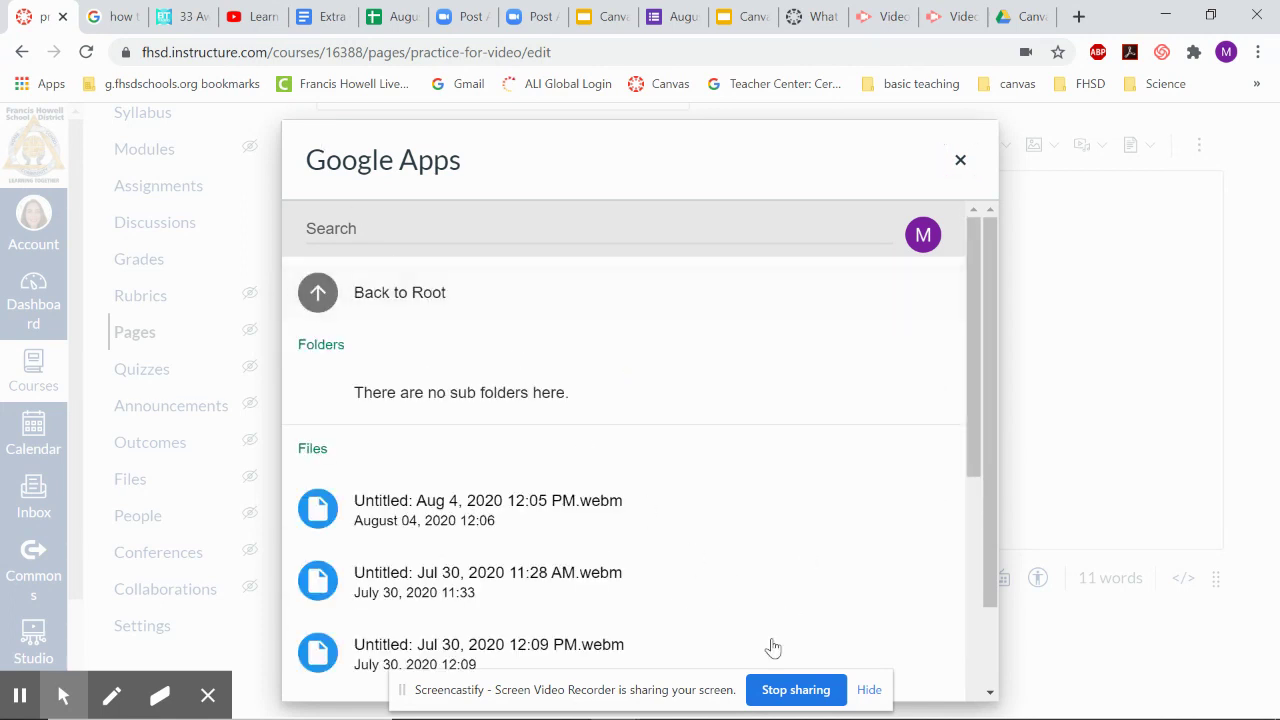
{"action": "left_click", "coordinate": [590, 508]}
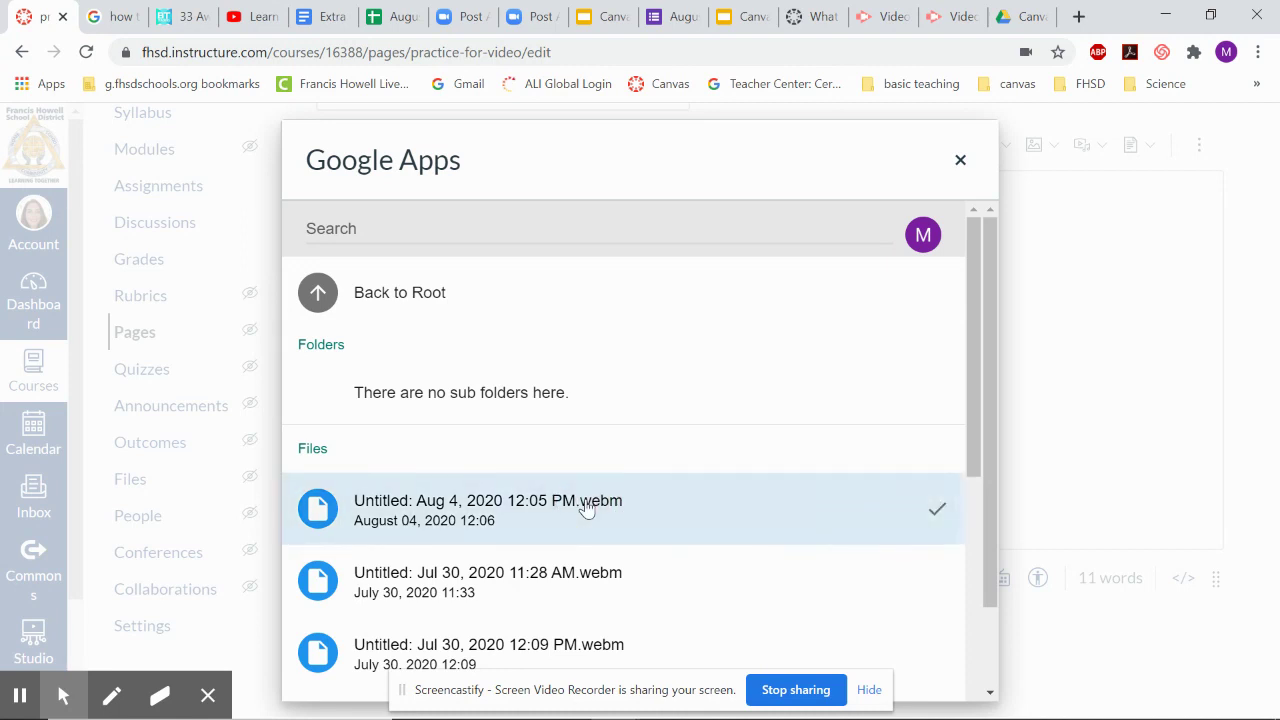
{"action": "scroll", "coordinate": [877, 644], "scroll_direction": "down", "scroll_amount": 6}
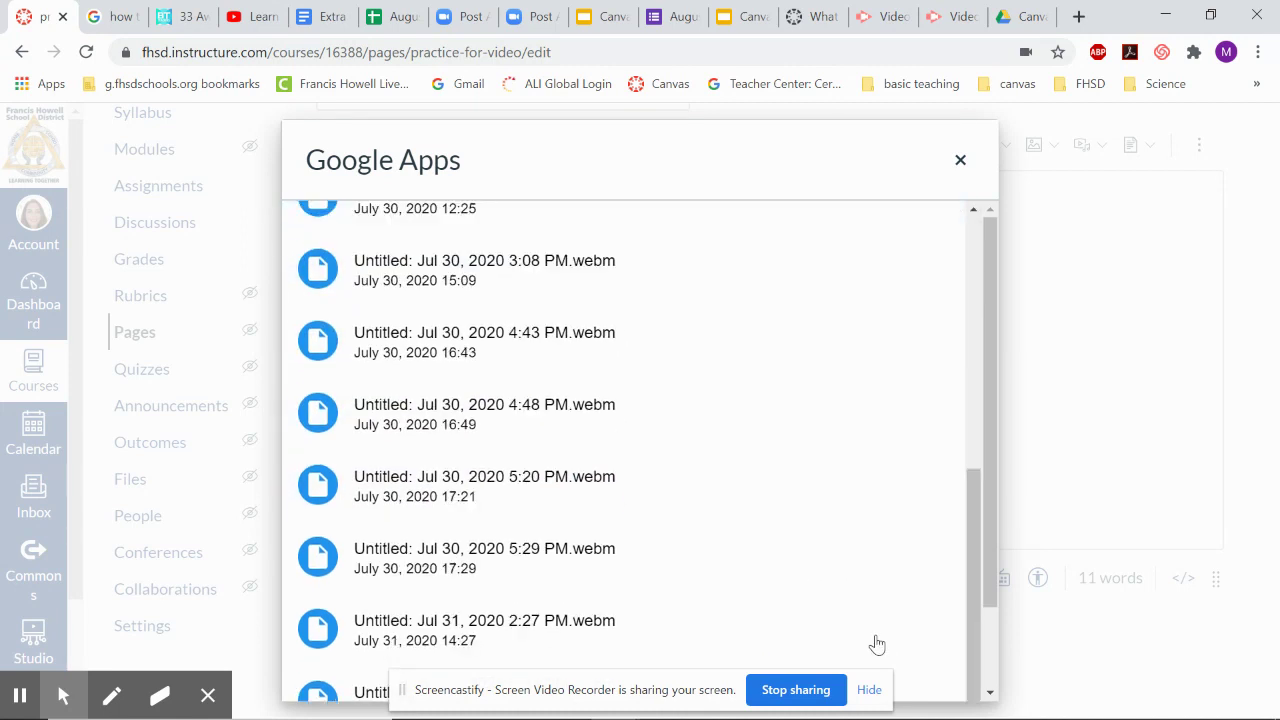
{"action": "left_click_drag", "start_coordinate": [658, 697], "coordinate": [1037, 615]}
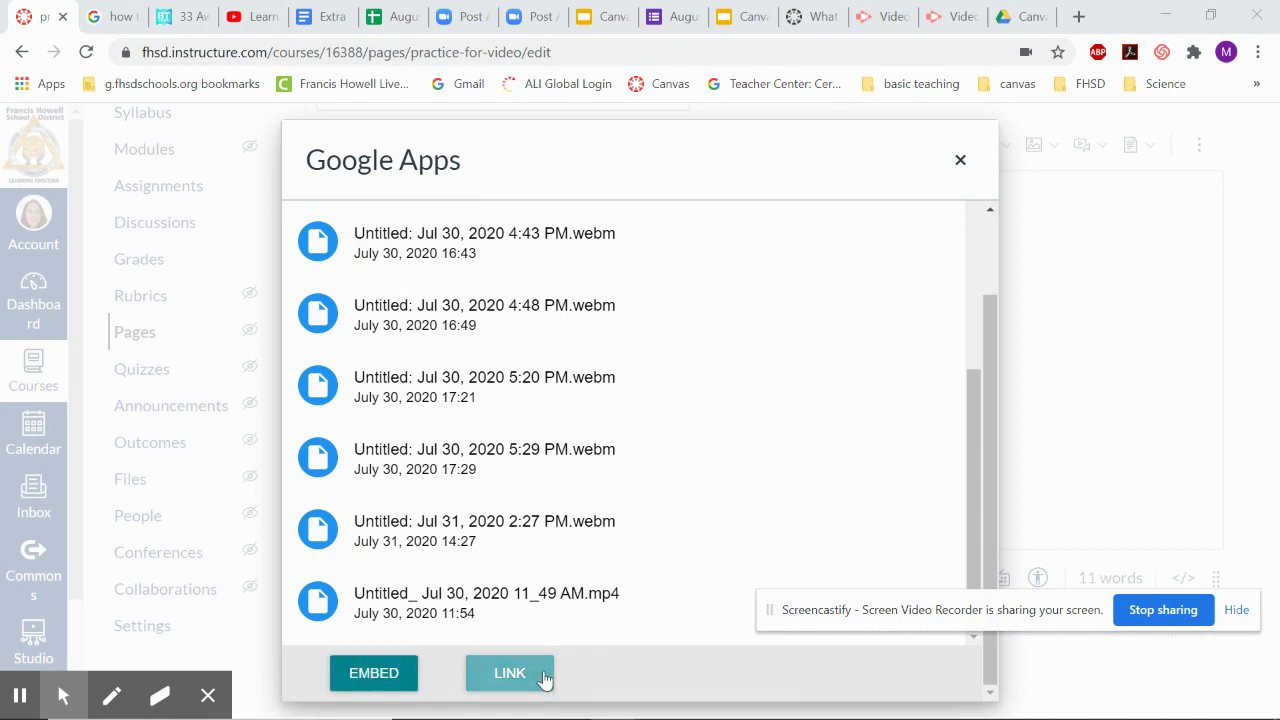
{"action": "left_click", "coordinate": [380, 675]}
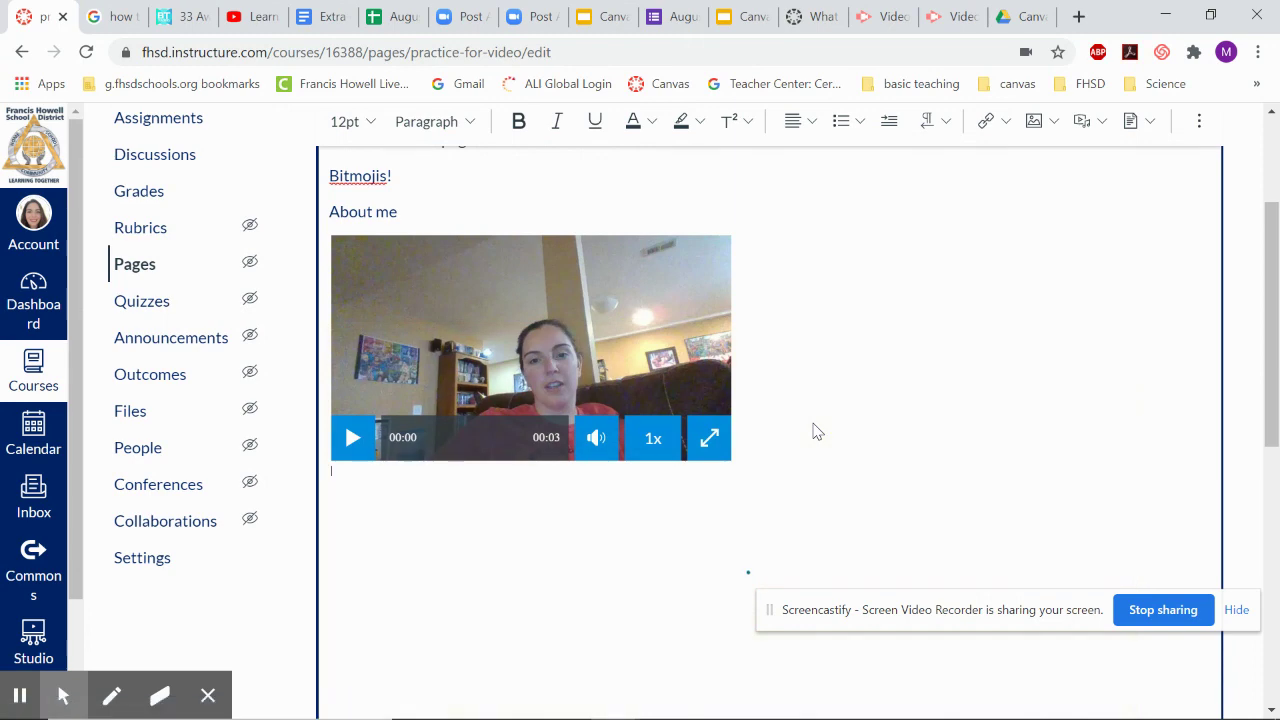
- Review the embedded videos and additional editor tools, and save the page without publishing it
{"action": "scroll", "coordinate": [814, 423], "scroll_direction": "down", "scroll_amount": 2}
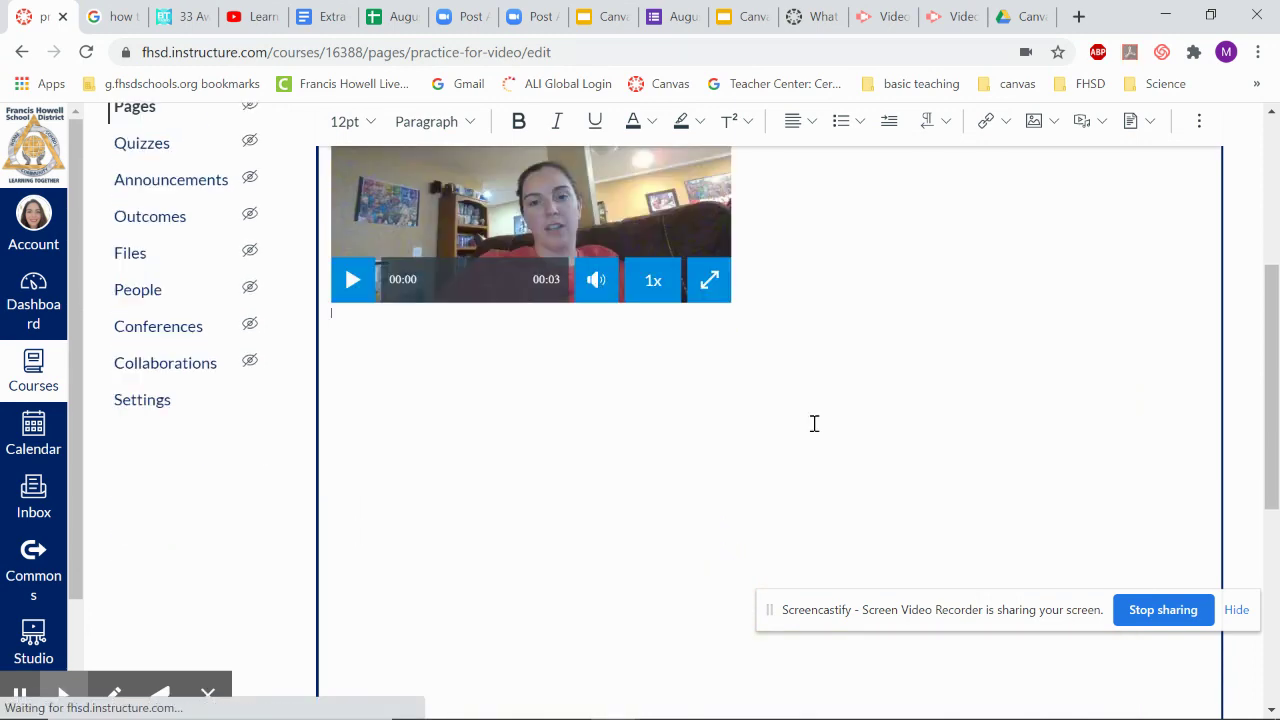
{"action": "scroll", "coordinate": [814, 423], "scroll_direction": "down", "scroll_amount": 3}
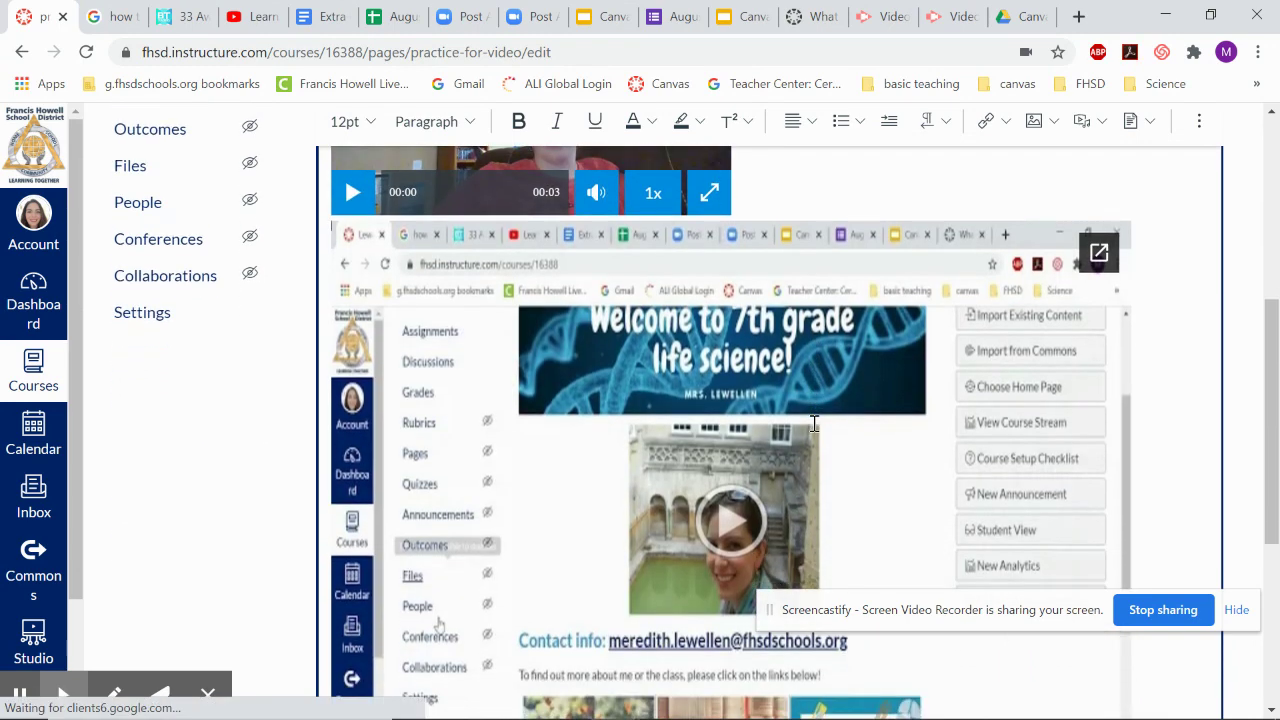
{"action": "scroll", "coordinate": [814, 423], "scroll_direction": "up", "scroll_amount": 3}
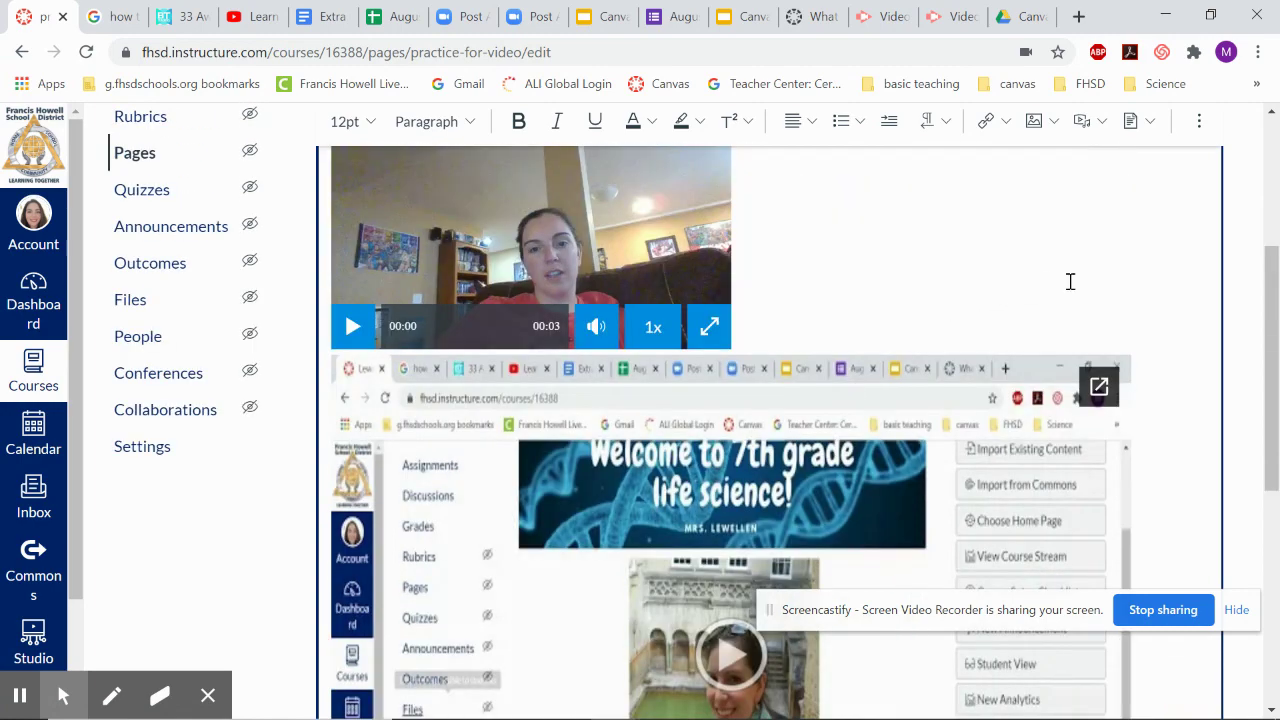
{"action": "scroll", "coordinate": [1070, 281], "scroll_direction": "up", "scroll_amount": 3}
{"action": "left_click", "coordinate": [1199, 270]}
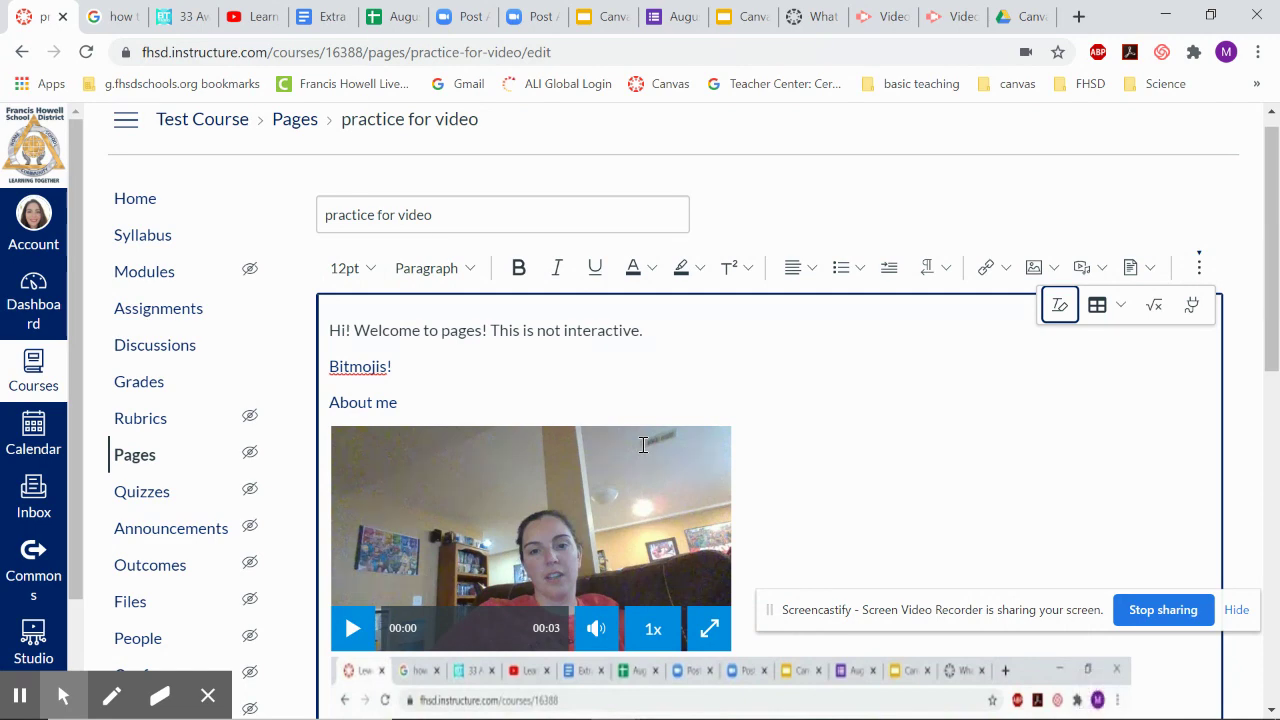
{"action": "scroll", "coordinate": [643, 444], "scroll_direction": "down", "scroll_amount": 8}
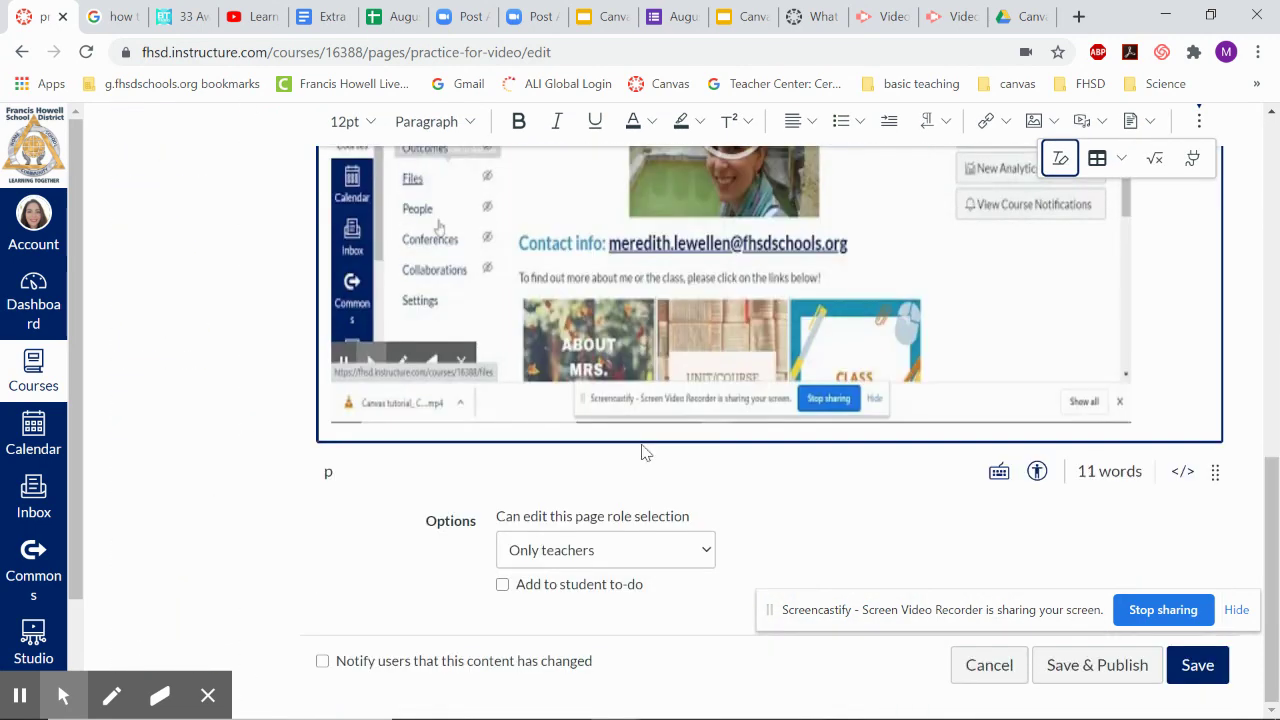
{"action": "left_click_drag", "start_coordinate": [876, 617], "coordinate": [842, 514]}
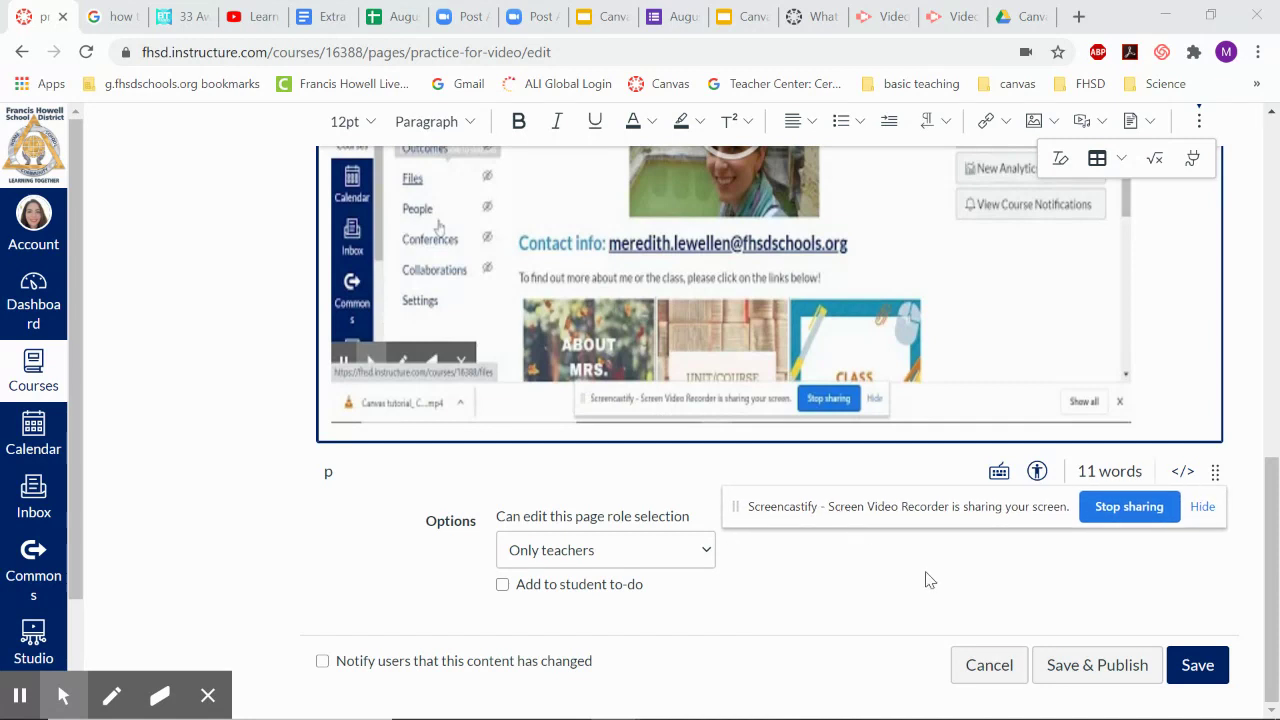
{"action": "left_click", "coordinate": [1197, 665]}
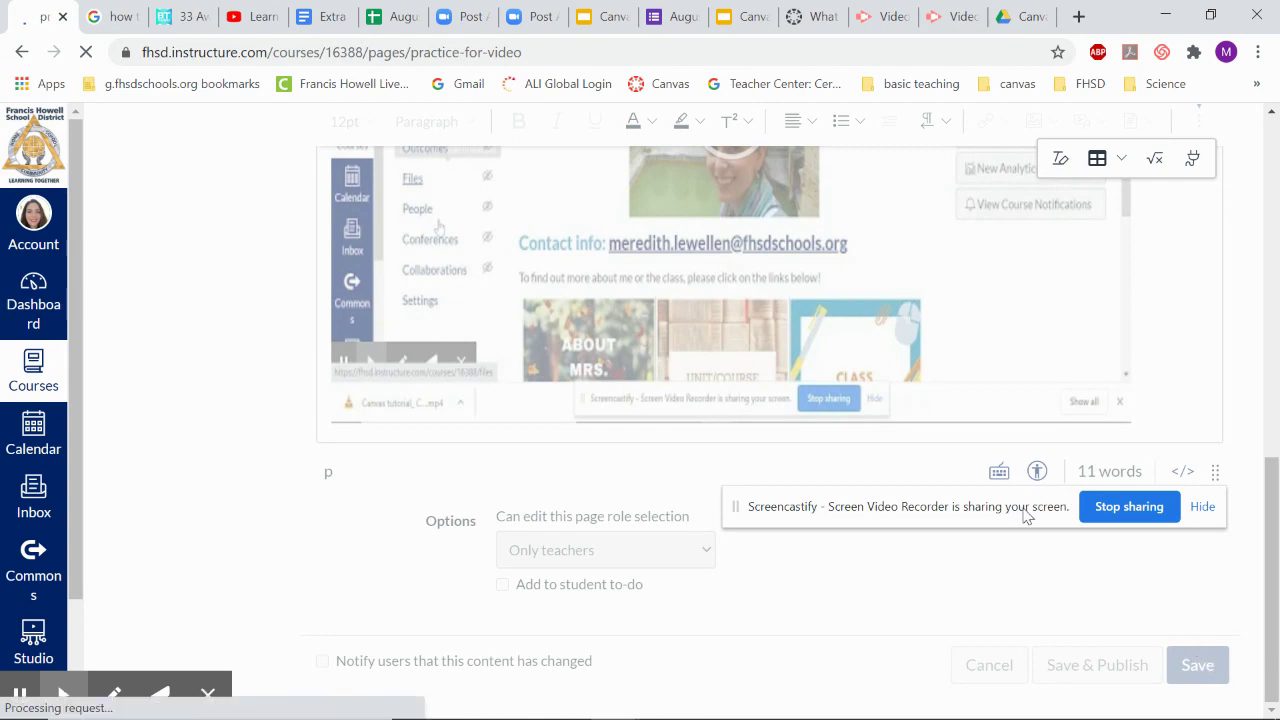
- Review the saved "practice for video" page from its title and links down to the embedded videos
{"action": "left_click_drag", "start_coordinate": [1027, 515], "coordinate": [1036, 595]}
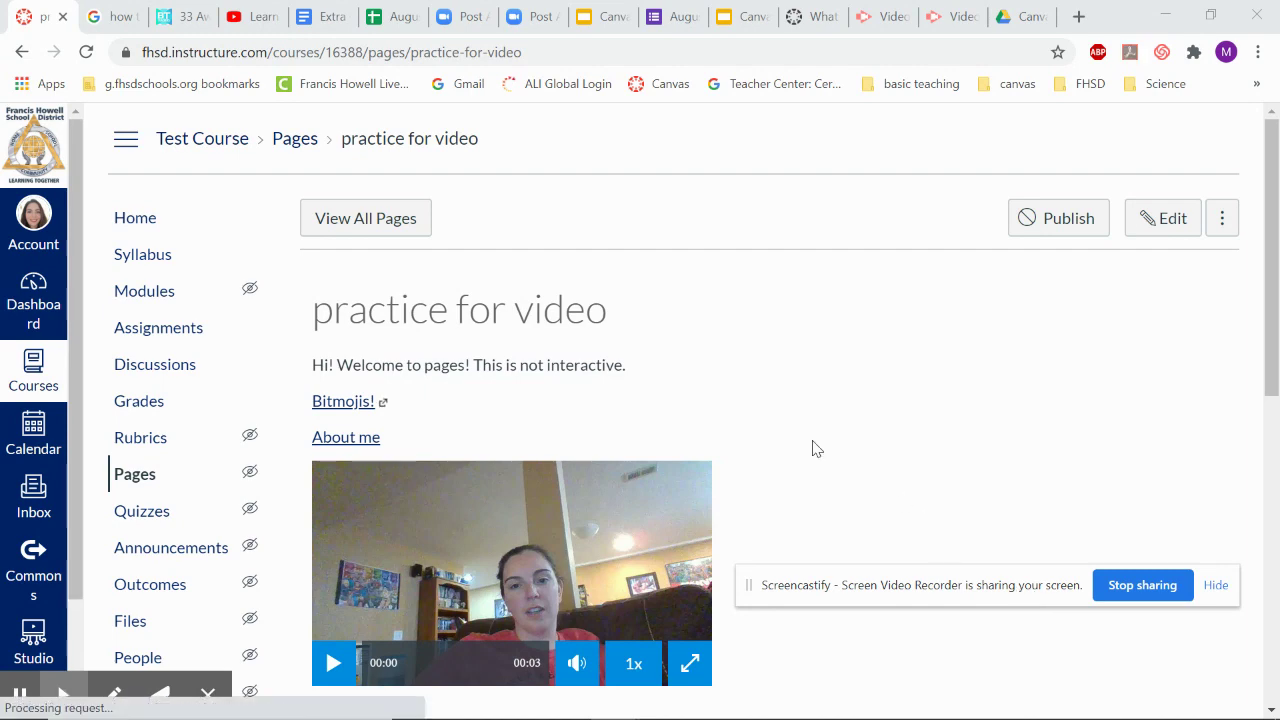
{"action": "scroll", "coordinate": [817, 449], "scroll_direction": "down", "scroll_amount": 5}
{"action": "scroll", "coordinate": [817, 449], "scroll_direction": "up", "scroll_amount": 3}
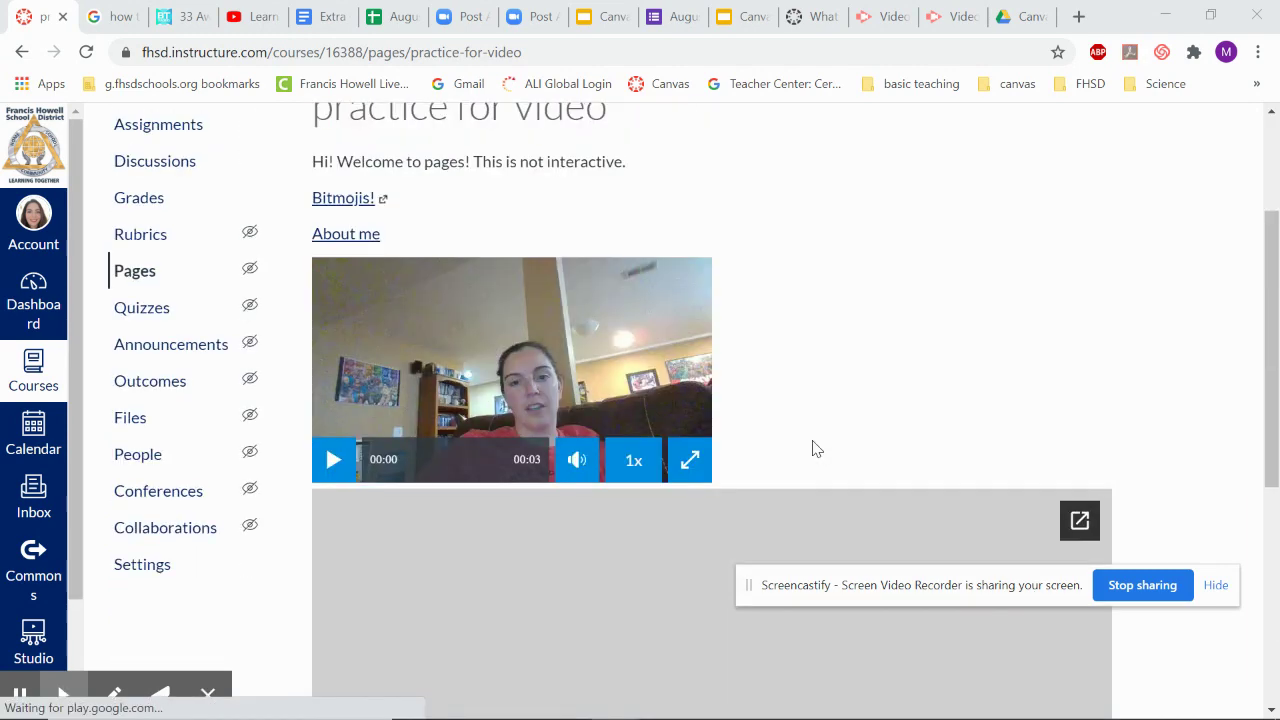
{"action": "scroll", "coordinate": [813, 445], "scroll_direction": "up", "scroll_amount": 2}
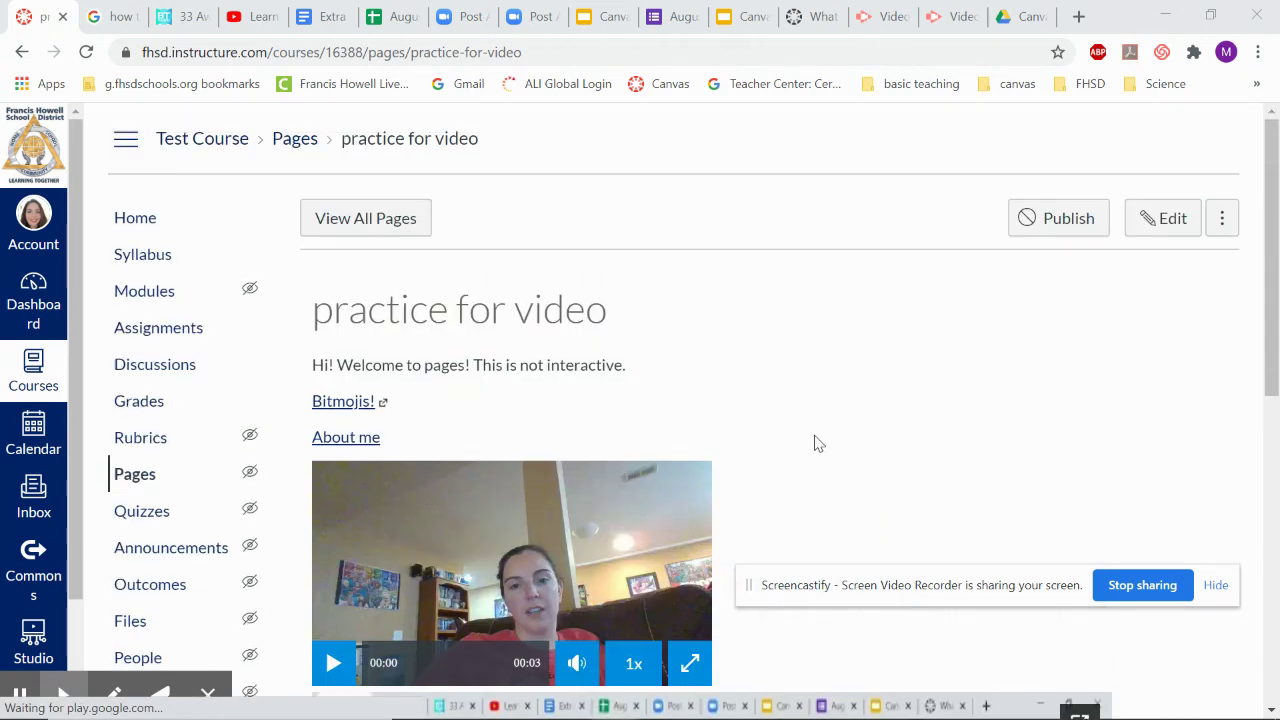
- Look up giphy on the web alongside the course page, and close the GIPHY site after viewing its home page
{"action": "left_click", "coordinate": [1079, 17]}
{"action": "type", "text": "gi"}
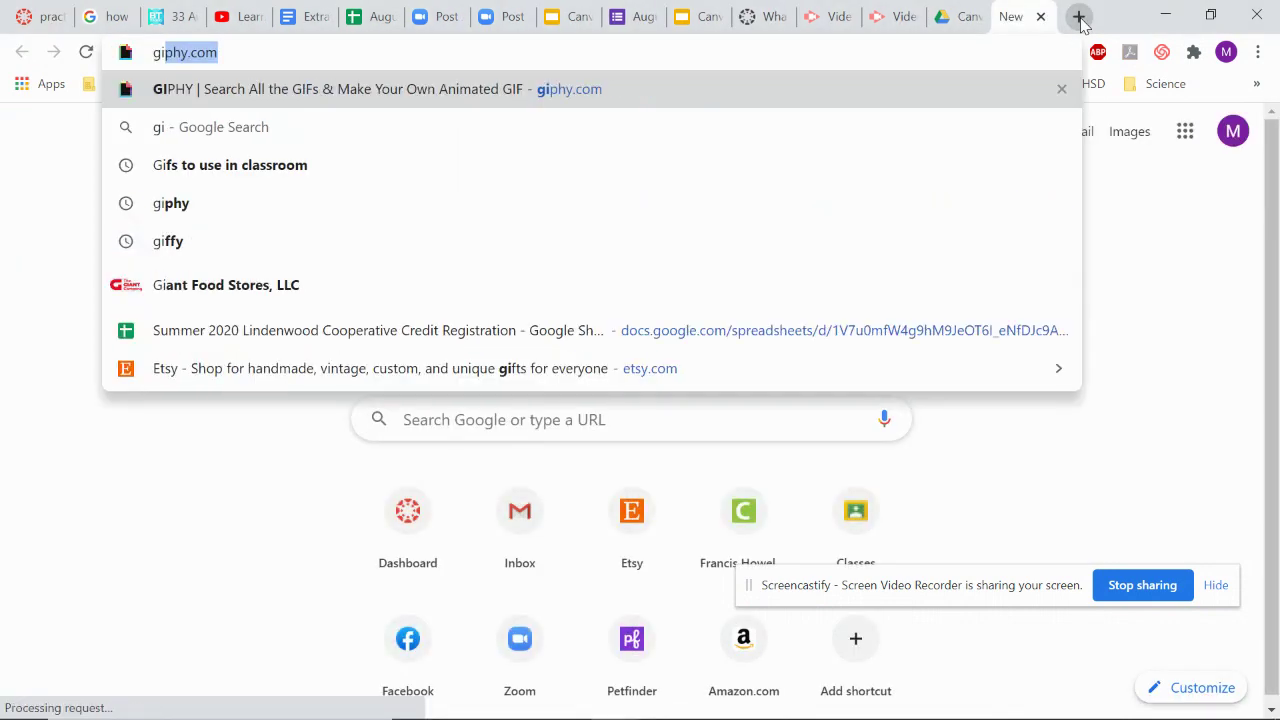
{"action": "type", "text": "phy"}
{"action": "key", "text": "Return"}
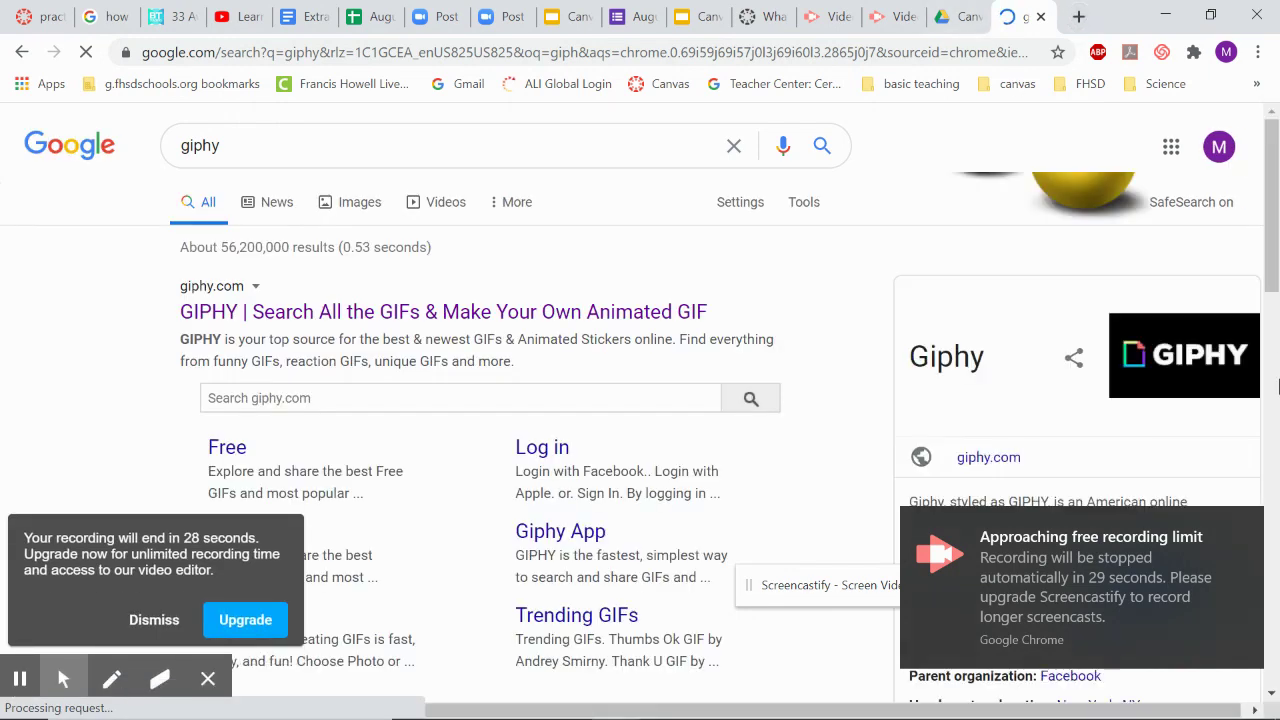
{"action": "left_click", "coordinate": [162, 620]}
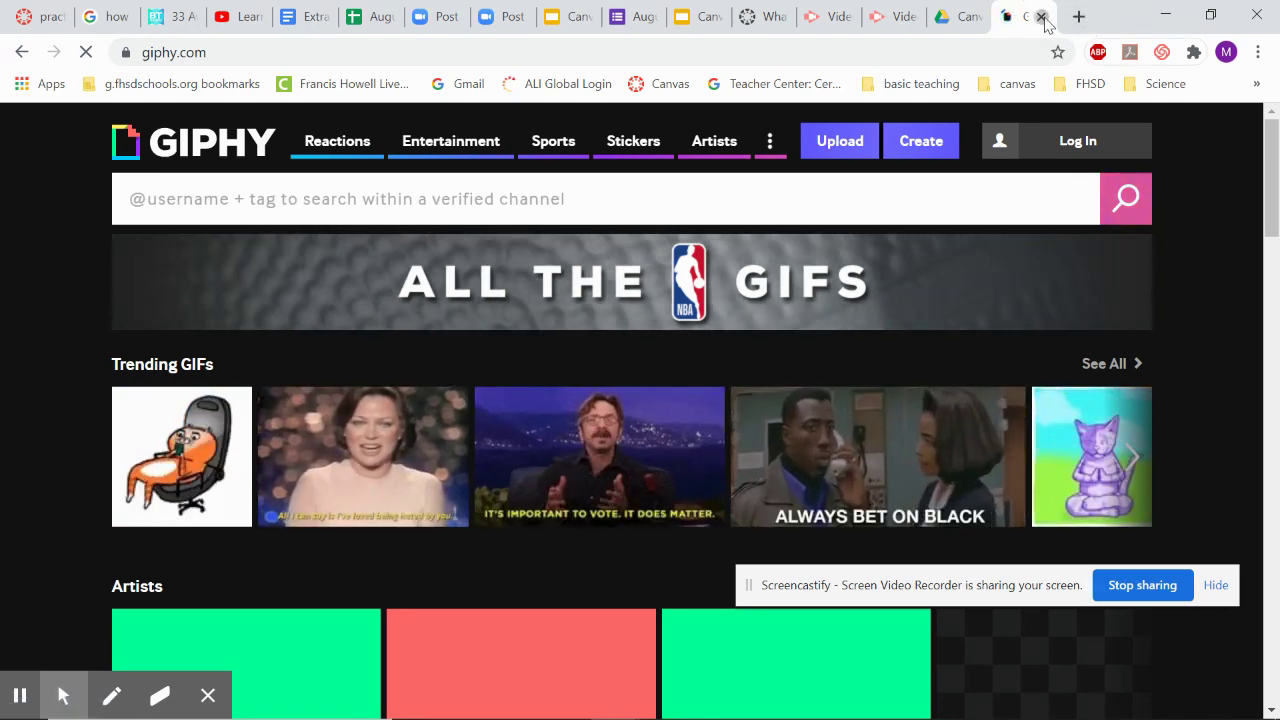
{"action": "left_click", "coordinate": [1041, 16]}
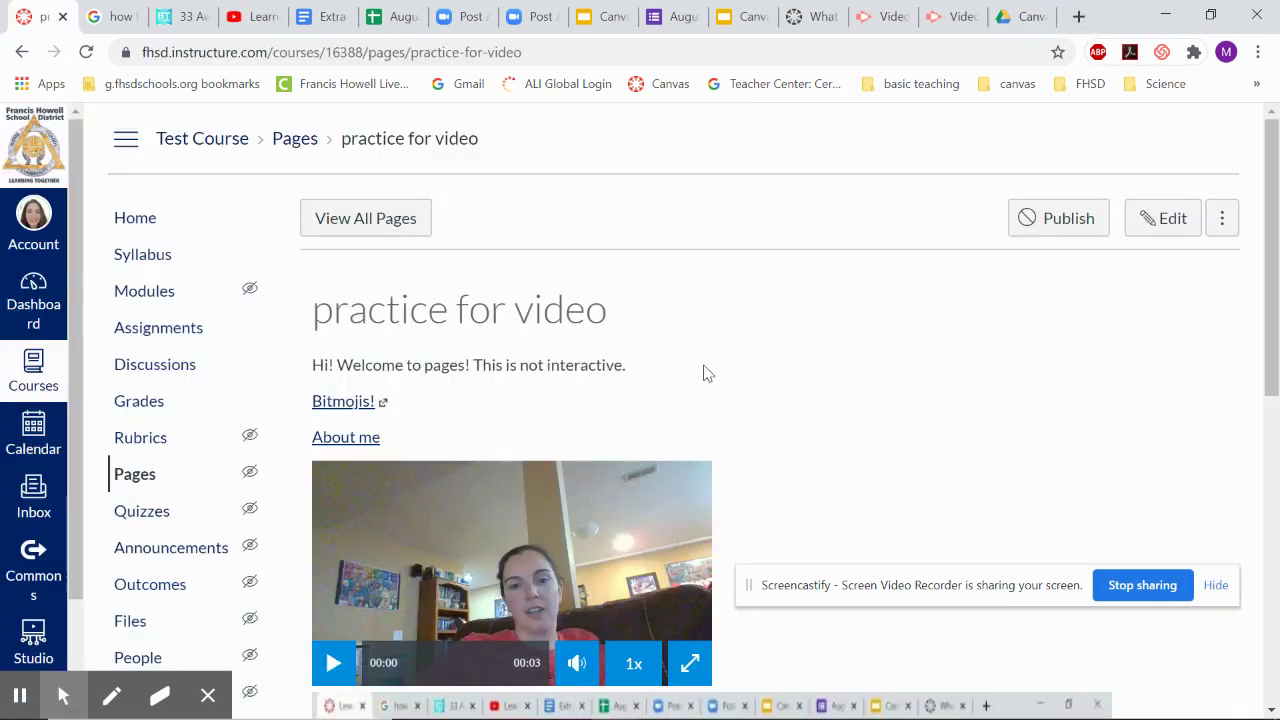